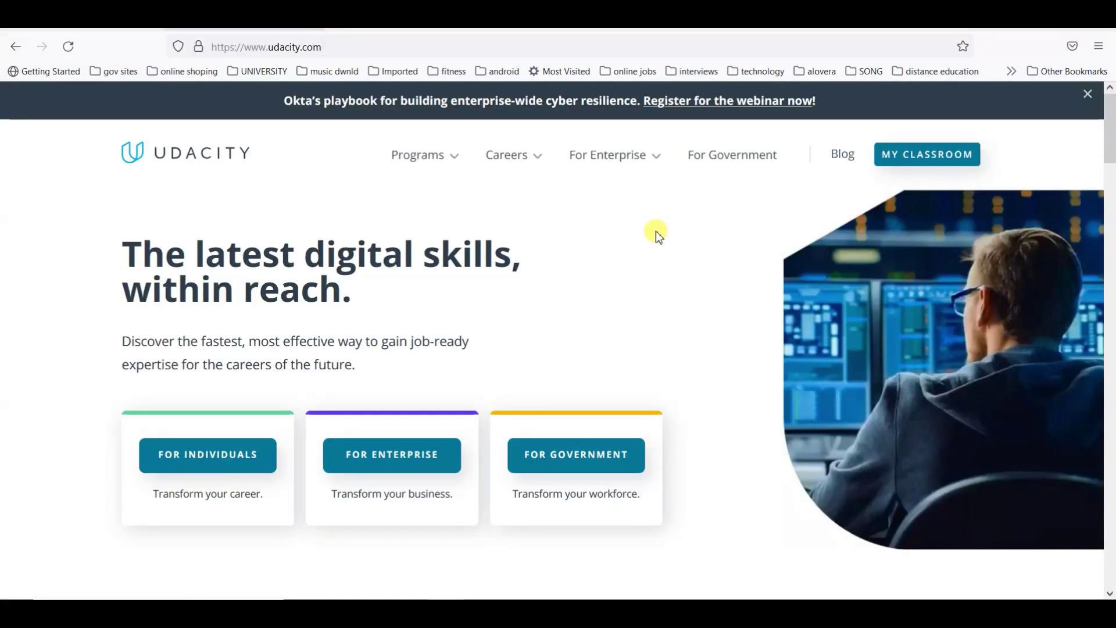
# Step: Scroll down the Udacity page toward the footer to find the Scholarships listing
pyautogui.scroll(-6, 656, 231)
pyautogui.scroll(-8, 658, 232)
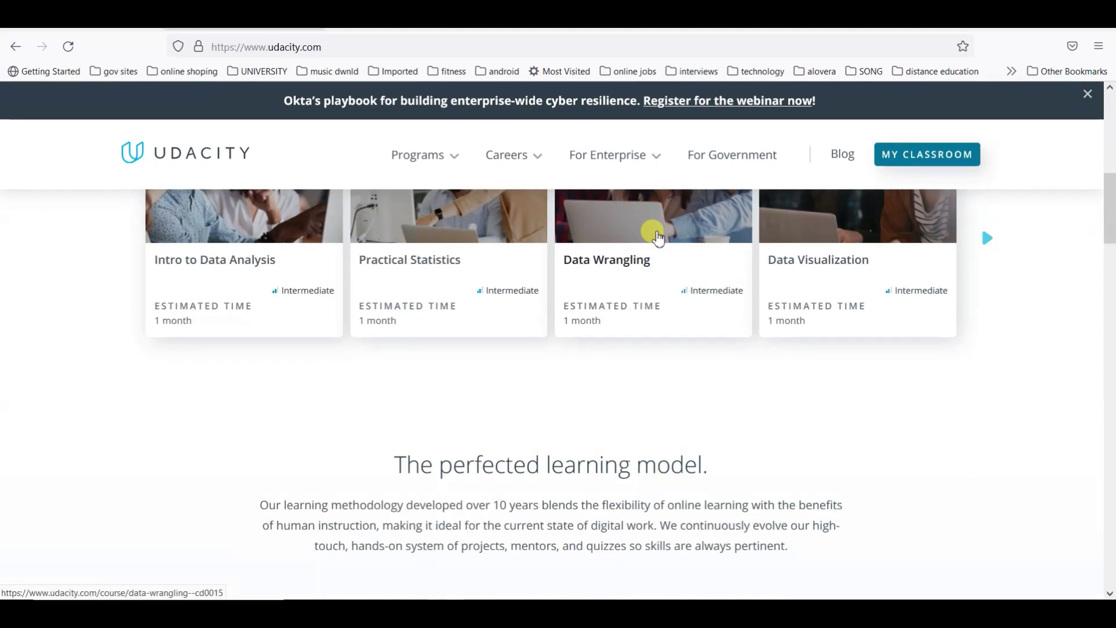
pyautogui.scroll(-3, 658, 232)
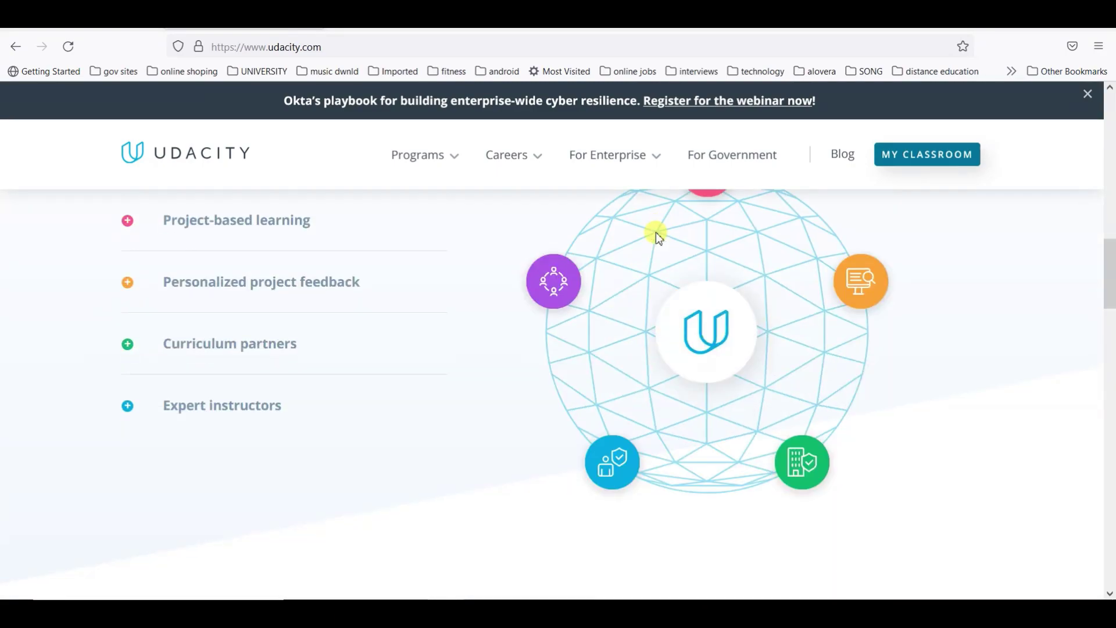
pyautogui.scroll(-4, 657, 233)
pyautogui.scroll(-9, 656, 232)
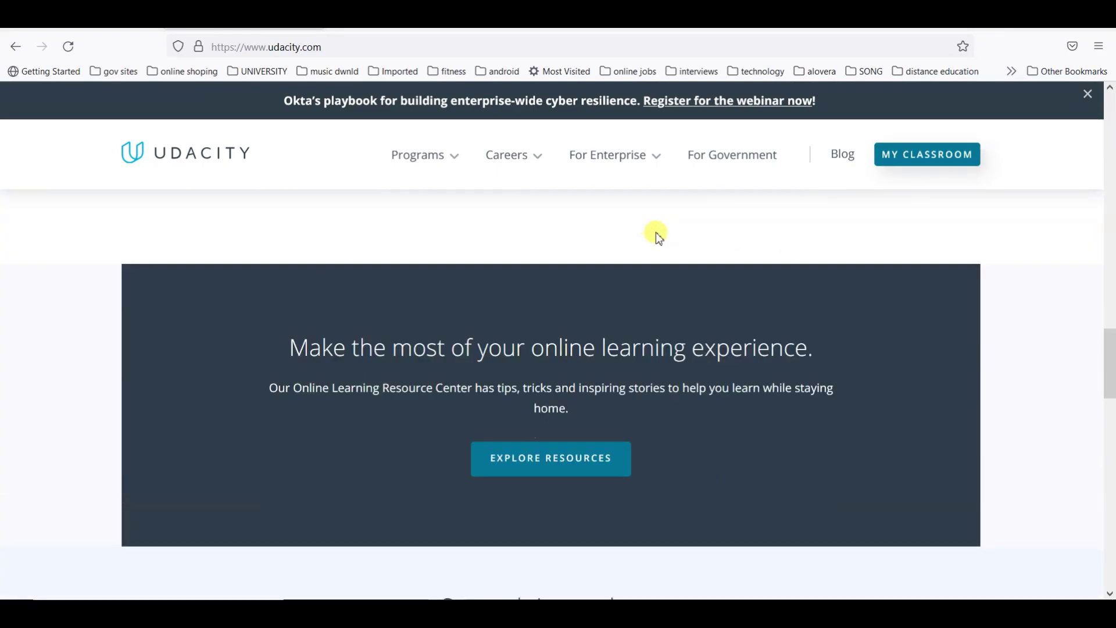
pyautogui.scroll(-12, 656, 236)
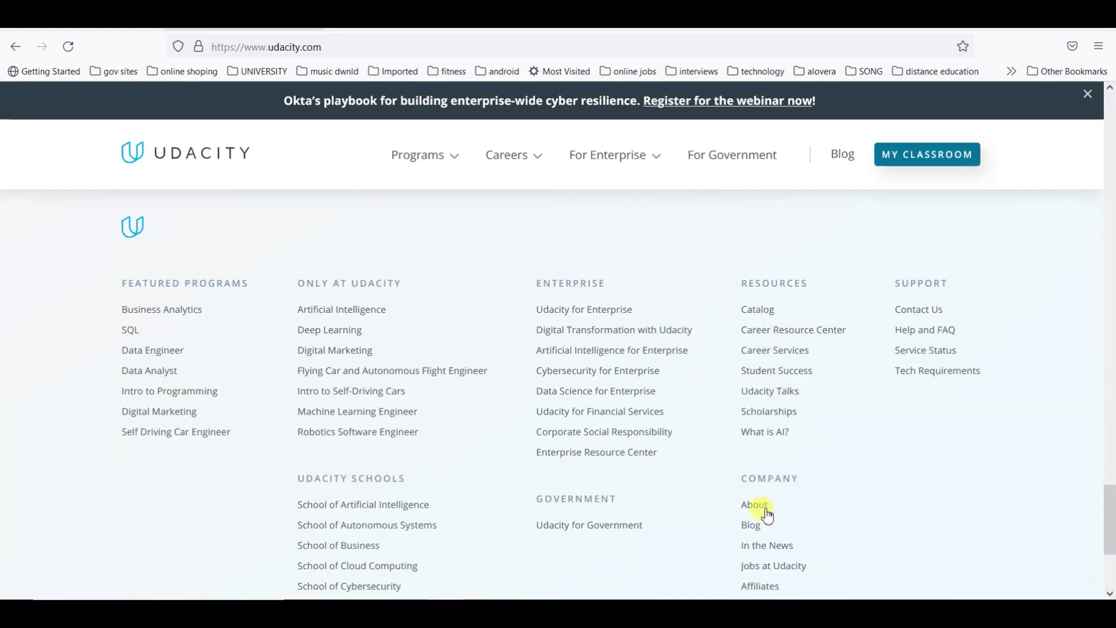
pyautogui.scroll(-2, 758, 366)
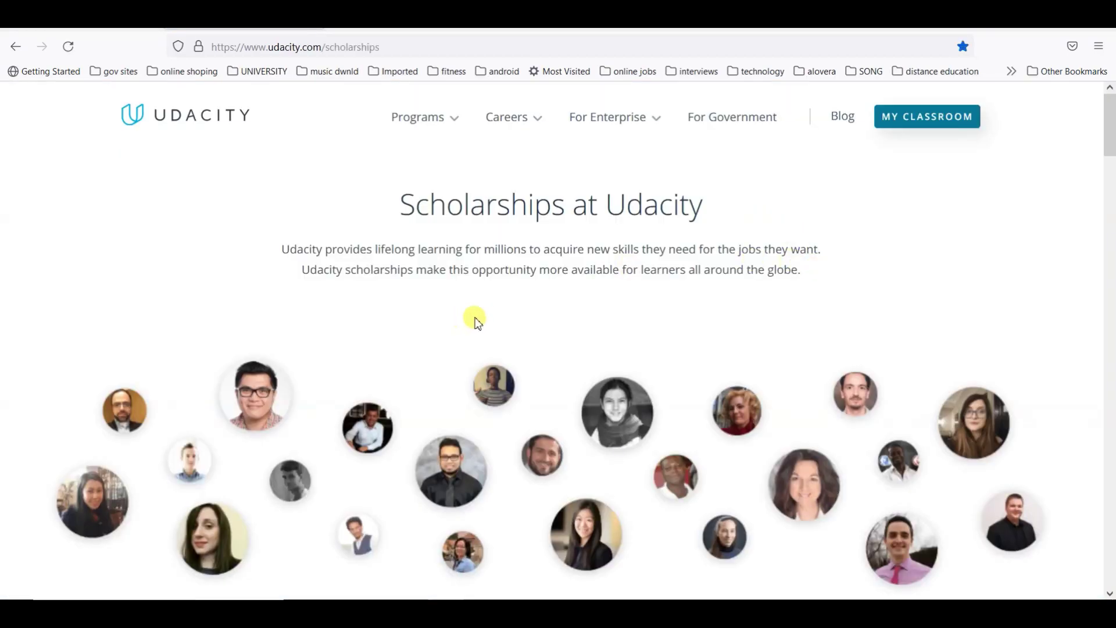
pyautogui.scroll(-9, 477, 321)
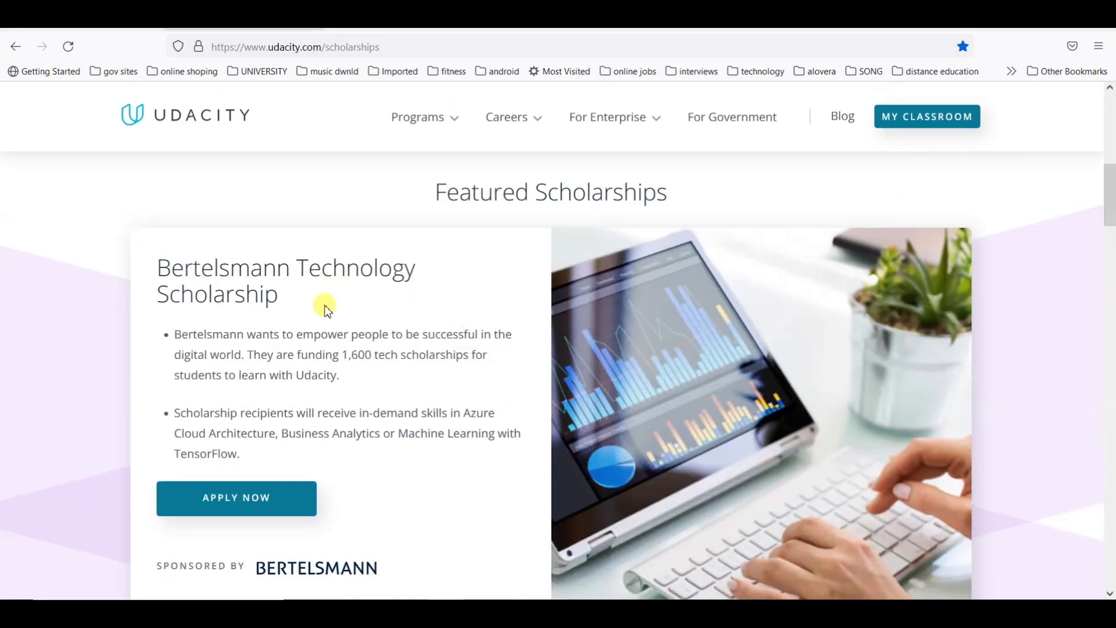
pyautogui.scroll(-8, 326, 308)
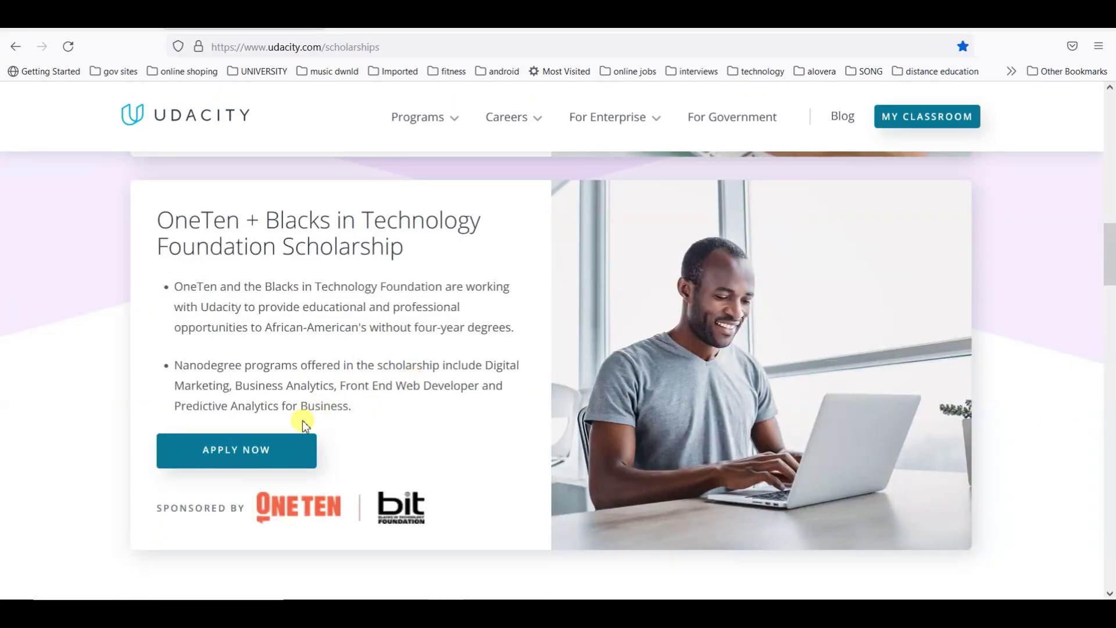
pyautogui.scroll(-10, 303, 423)
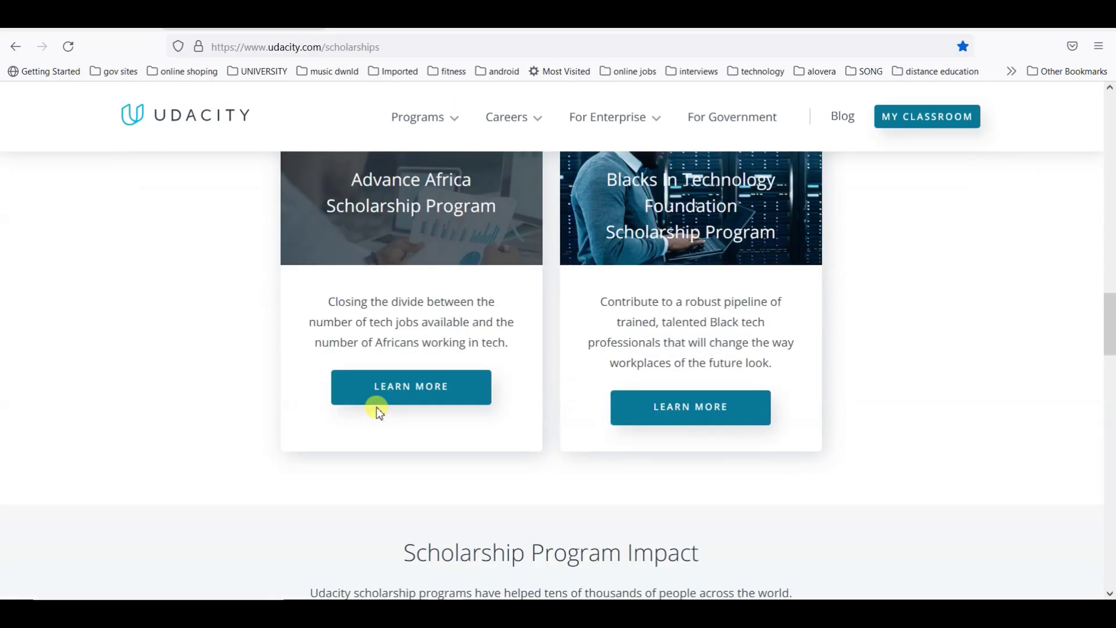
pyautogui.scroll(10, 289, 402)
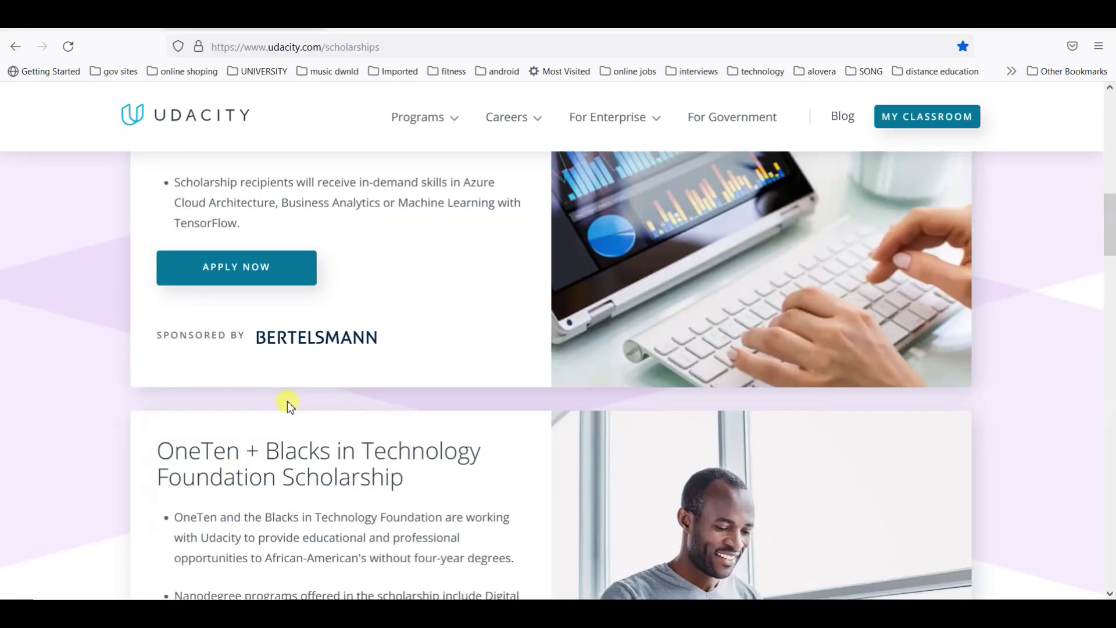
pyautogui.scroll(4, 242, 257)
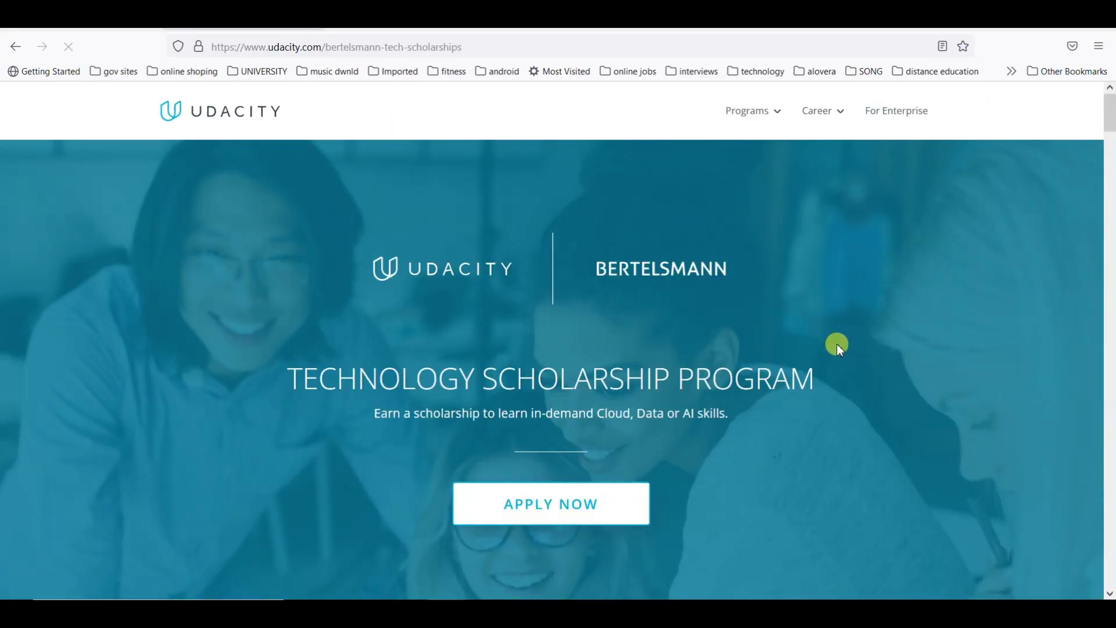
# Step: Scroll past How it Works and the three Challenge Courses to the 1,600 Seats program cards
pyautogui.scroll(-3, 837, 344)
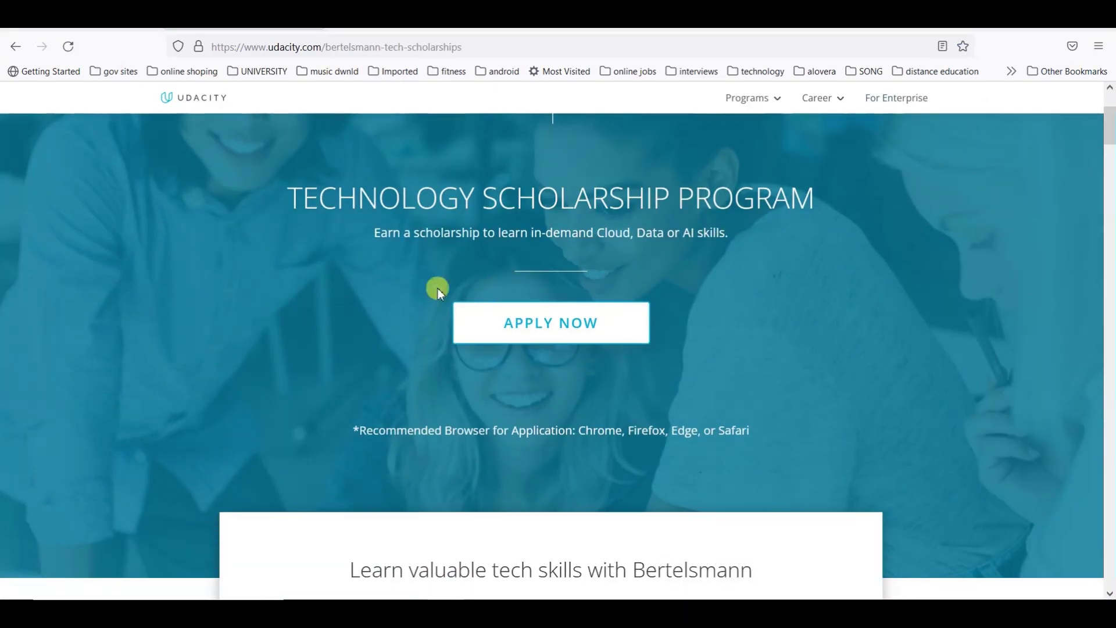
pyautogui.scroll(-1, 634, 287)
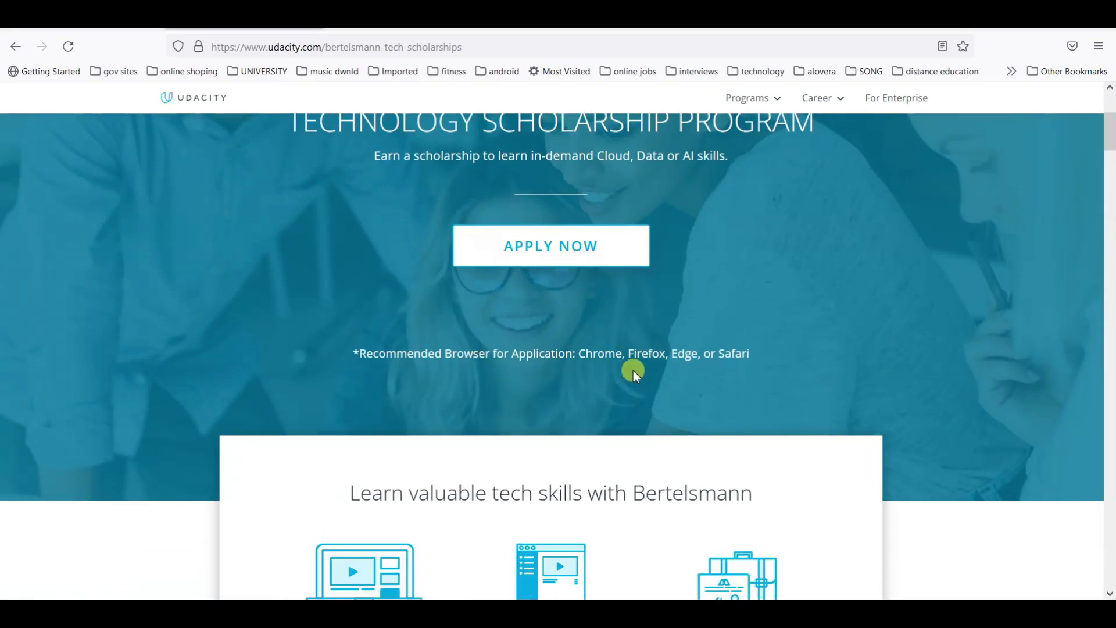
pyautogui.scroll(-2, 713, 365)
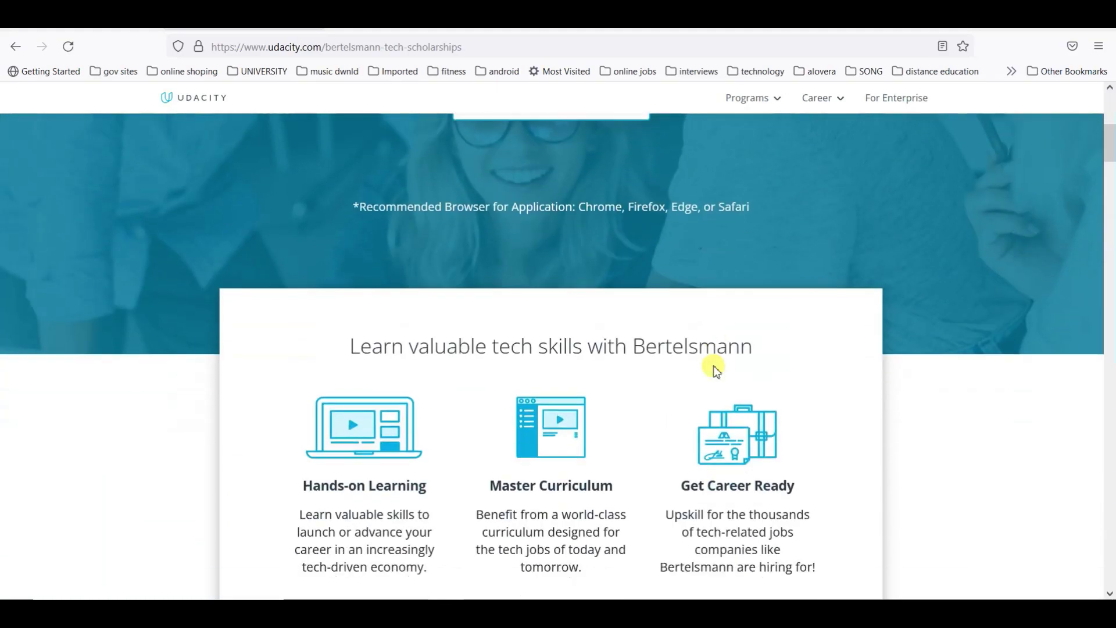
pyautogui.scroll(-1, 541, 388)
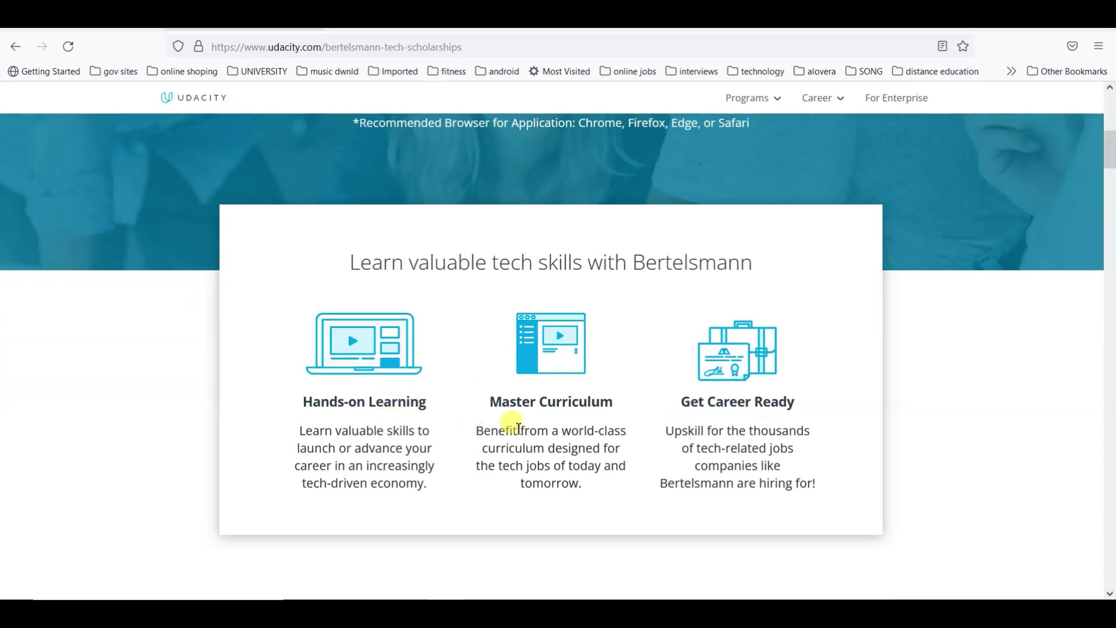
pyautogui.scroll(-2, 727, 418)
pyautogui.scroll(-3, 726, 418)
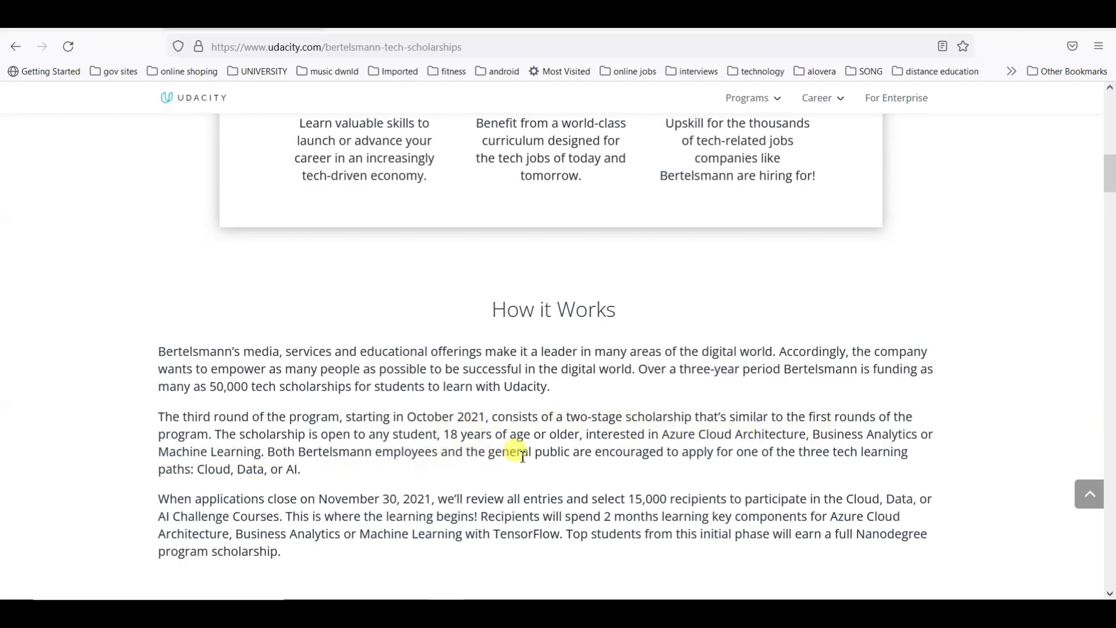
pyautogui.scroll(-1, 523, 457)
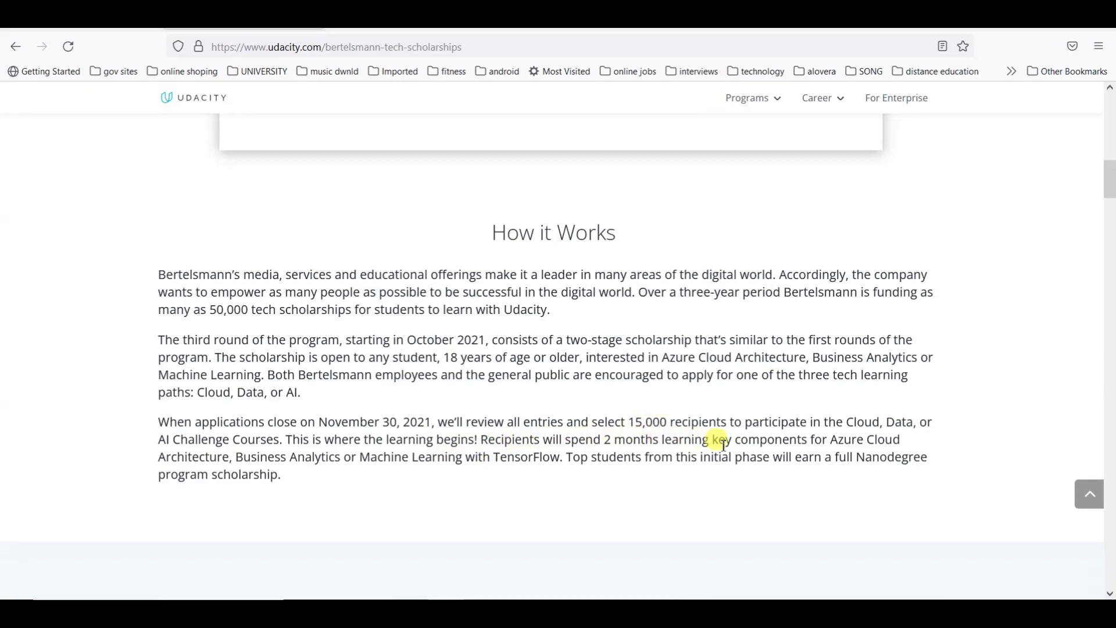
pyautogui.scroll(-5, 362, 486)
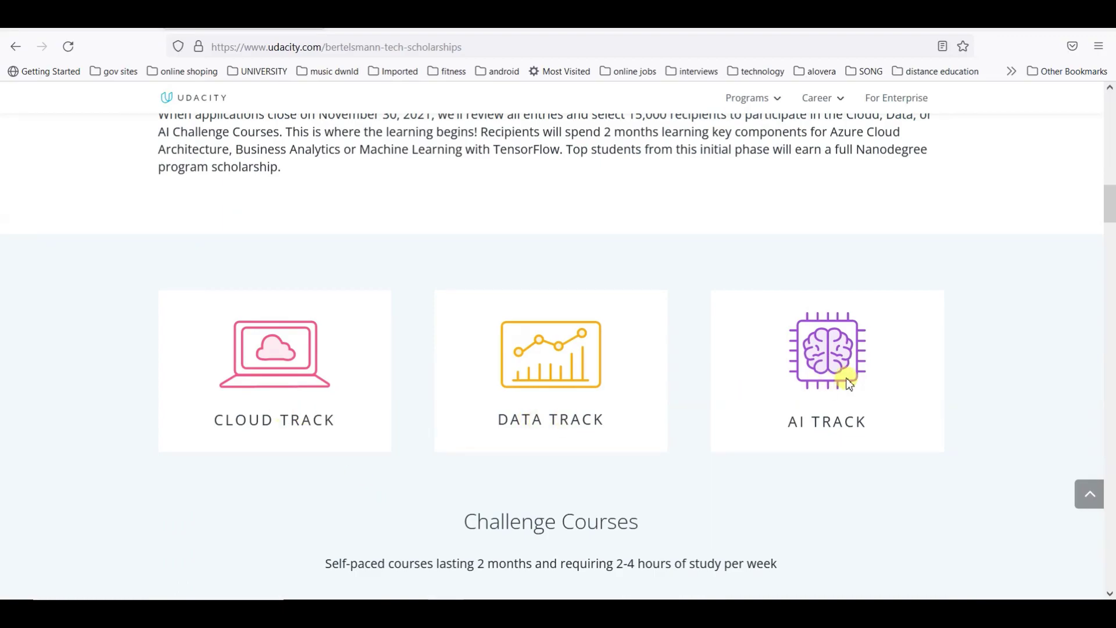
pyautogui.scroll(-3, 842, 373)
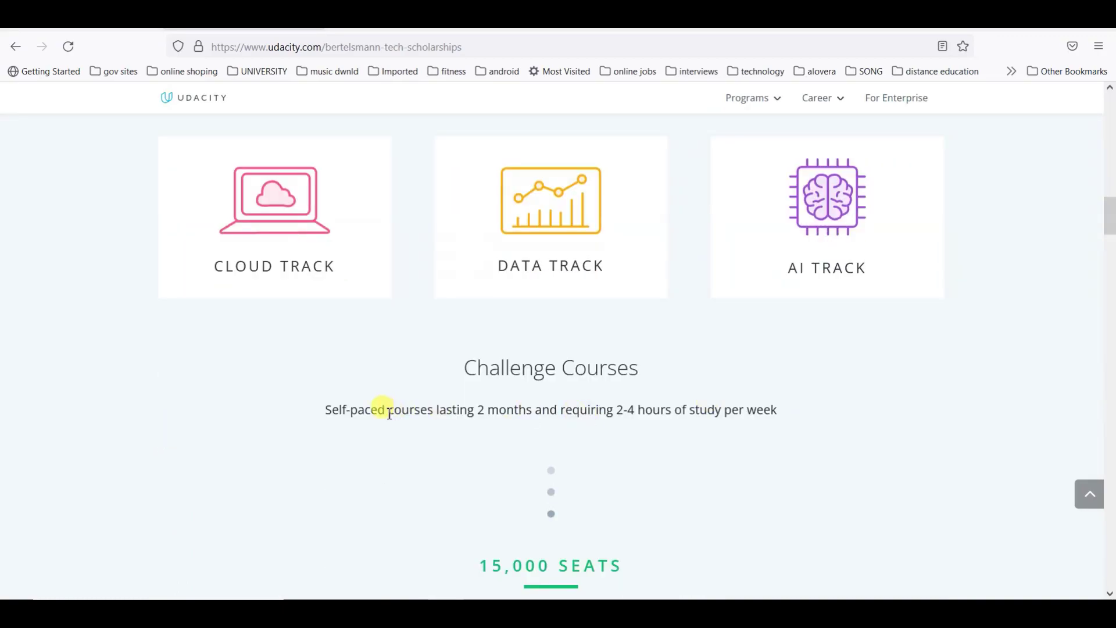
pyautogui.scroll(-3, 724, 416)
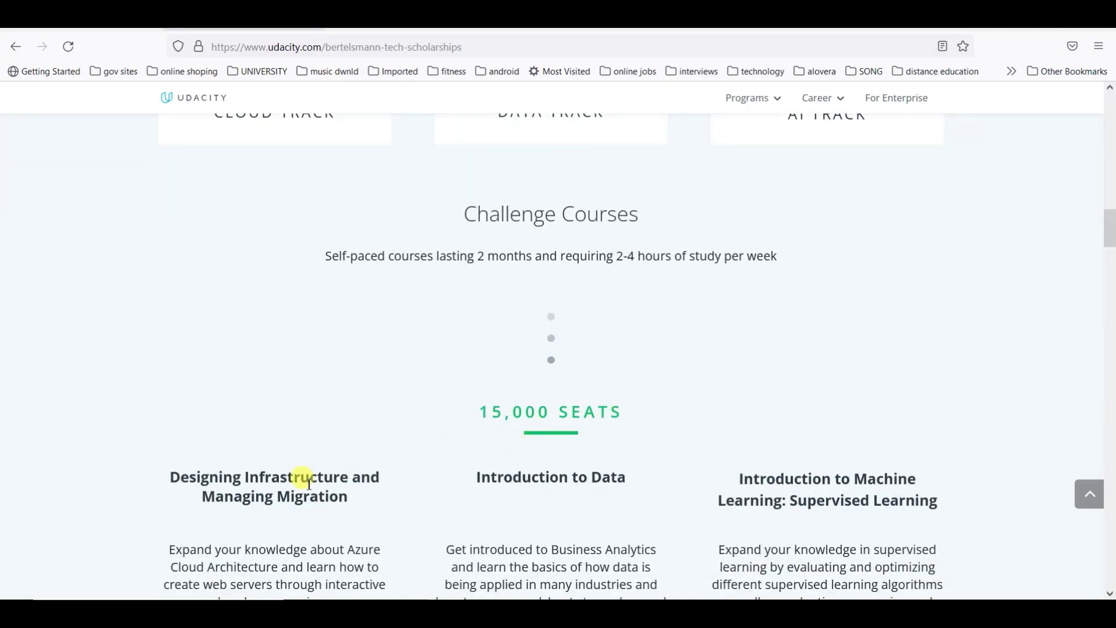
pyautogui.scroll(-3, 507, 375)
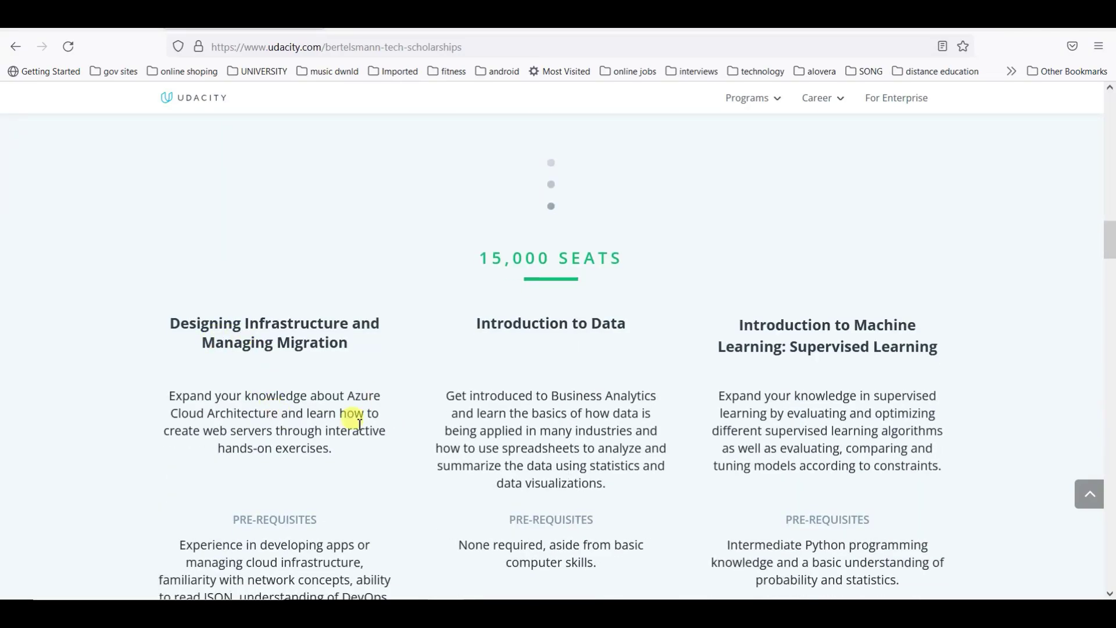
pyautogui.scroll(-3, 170, 451)
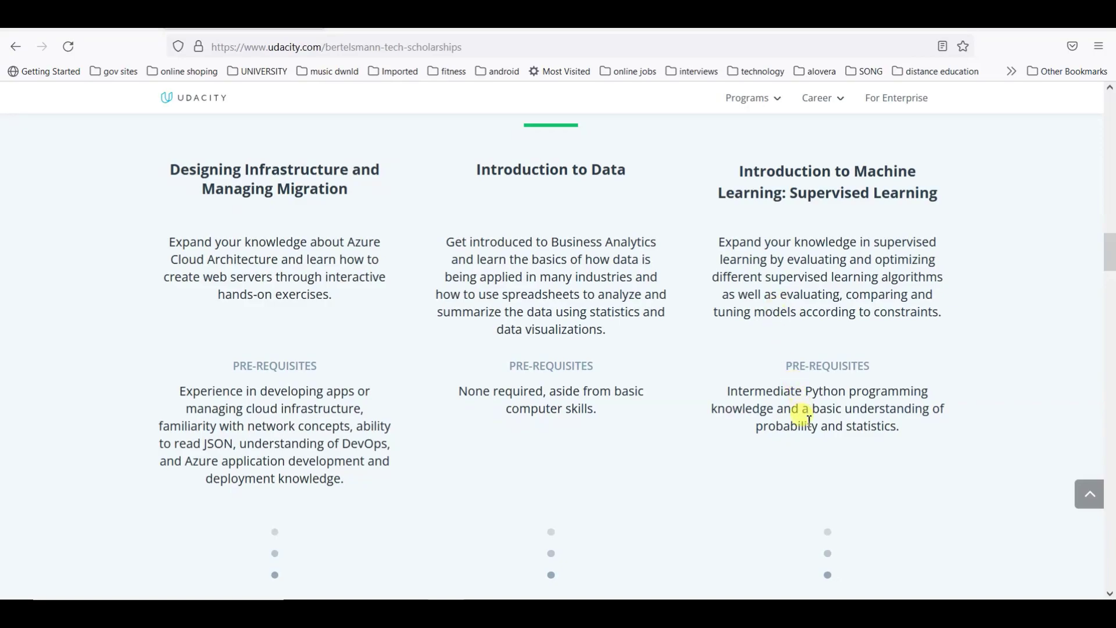
pyautogui.scroll(-5, 810, 440)
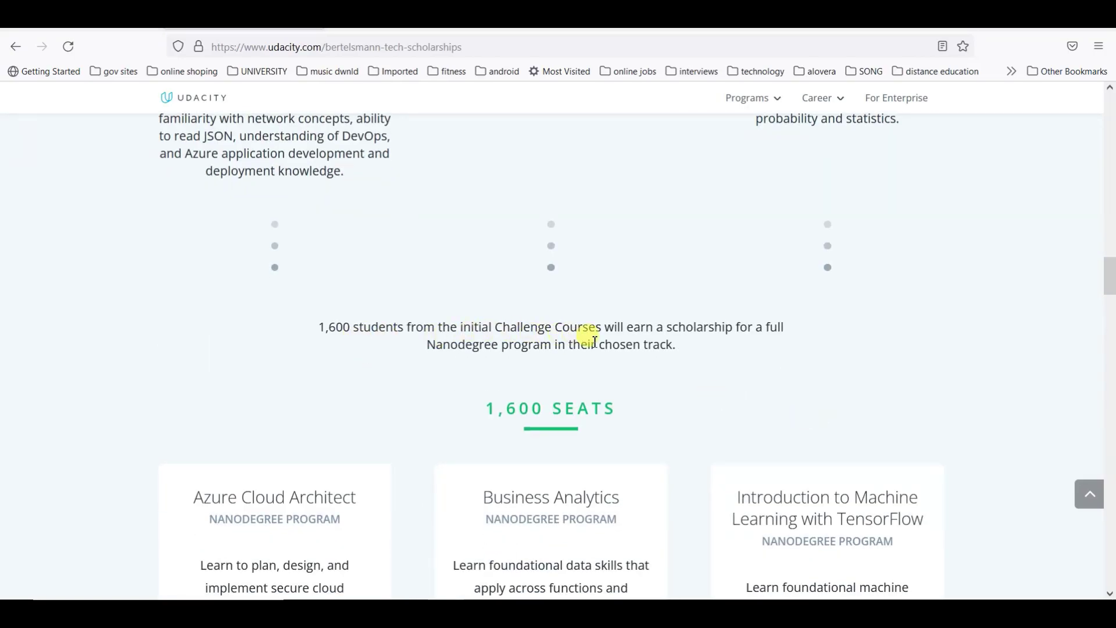
pyautogui.scroll(-3, 587, 366)
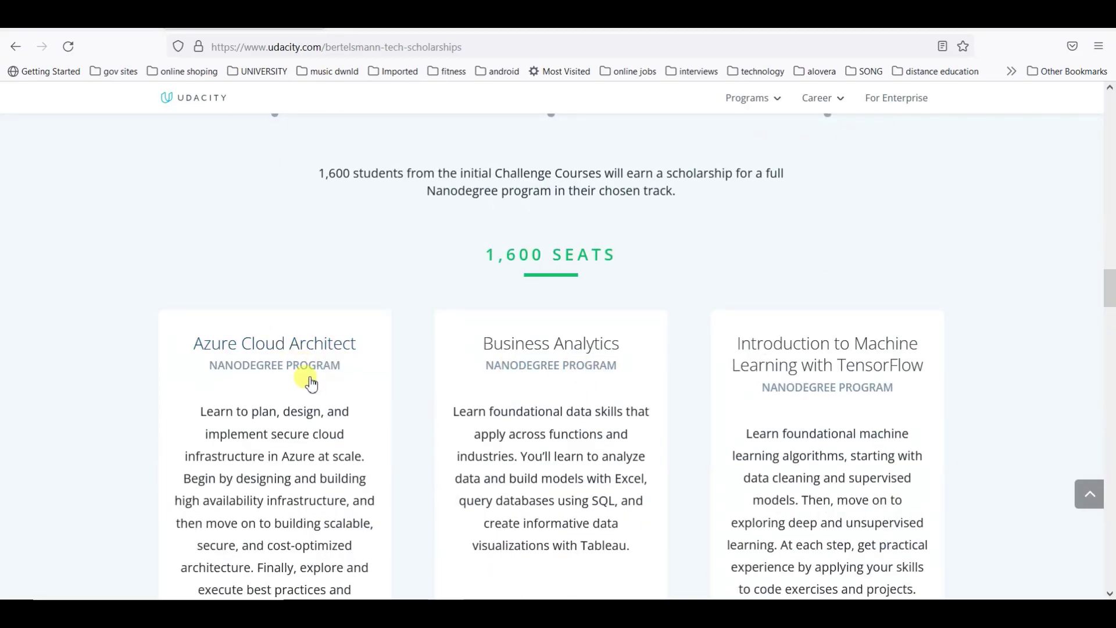
pyautogui.scroll(-3, 308, 383)
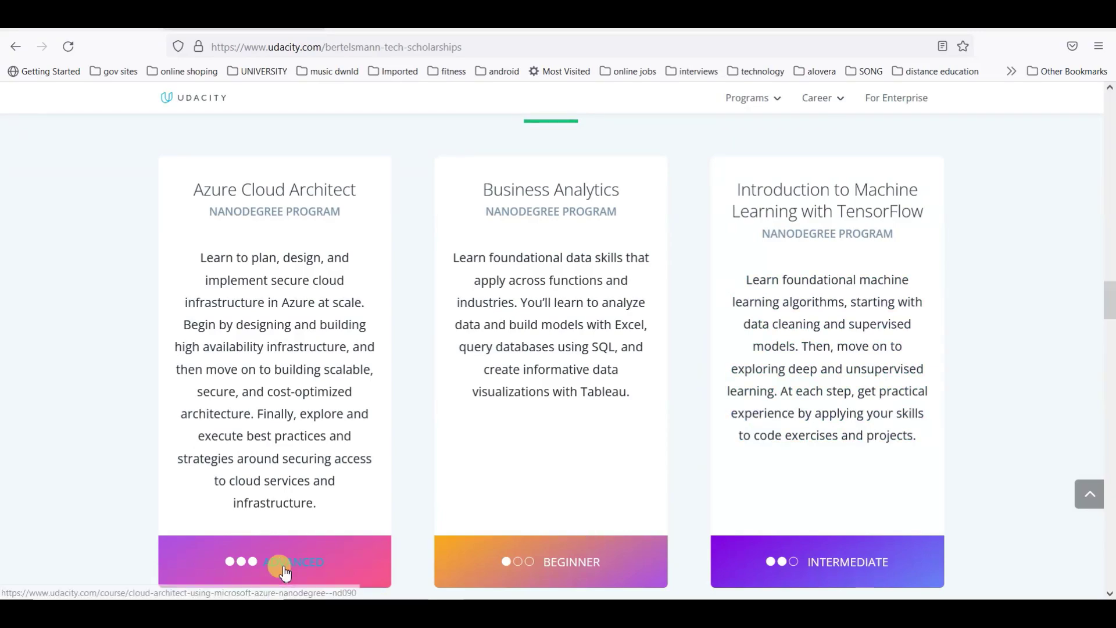
pyautogui.scroll(-5, 848, 459)
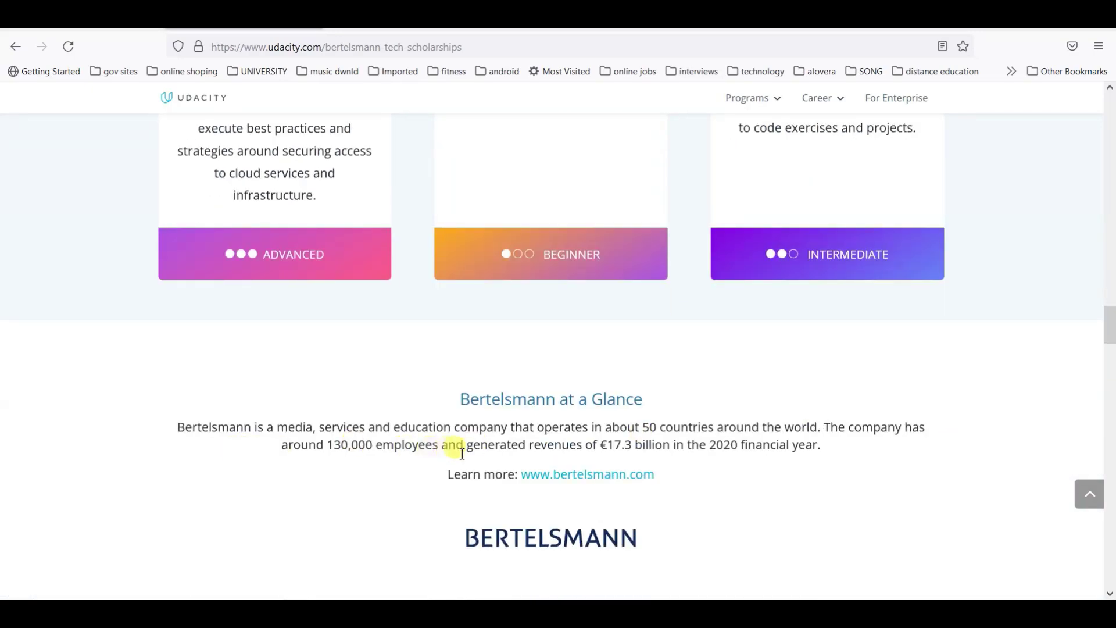
pyautogui.scroll(-5, 610, 443)
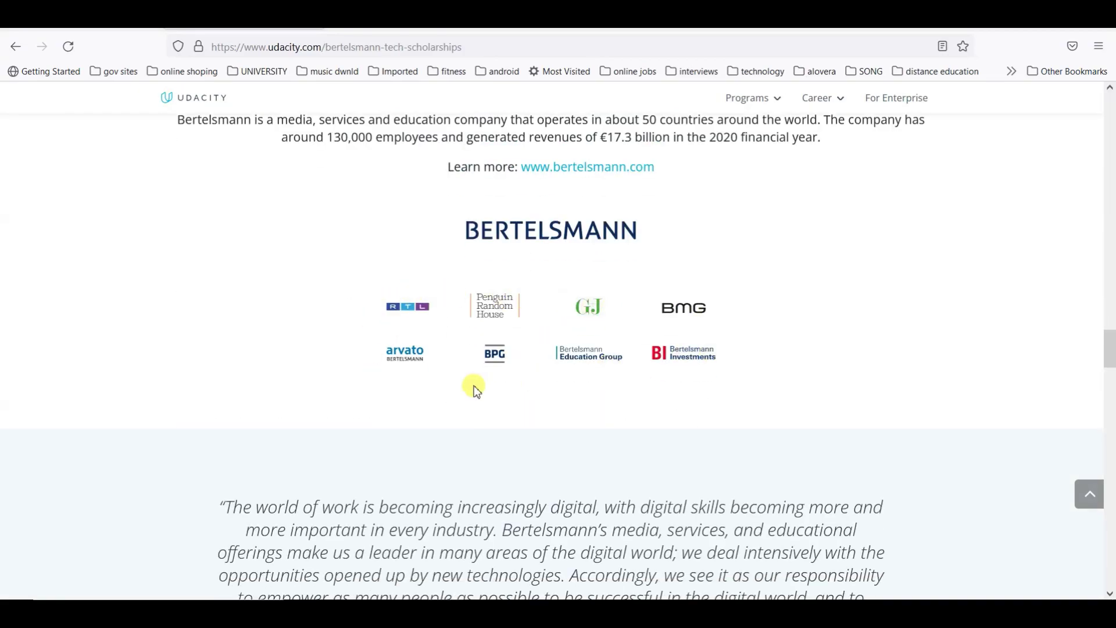
pyautogui.scroll(-4, 691, 375)
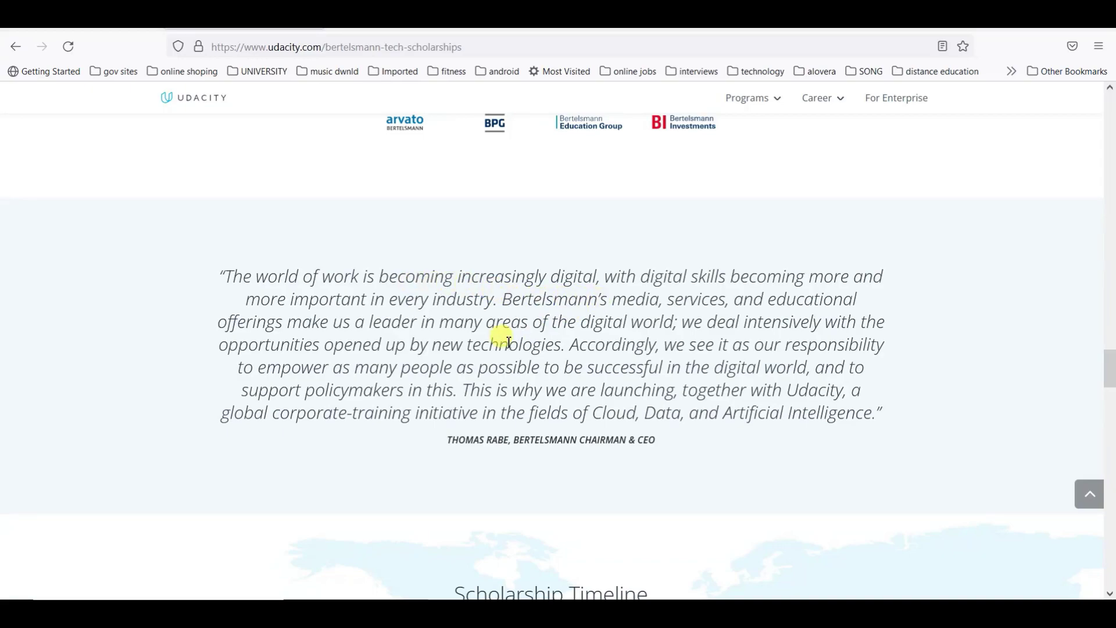
pyautogui.scroll(-3, 509, 342)
pyautogui.scroll(-3, 453, 337)
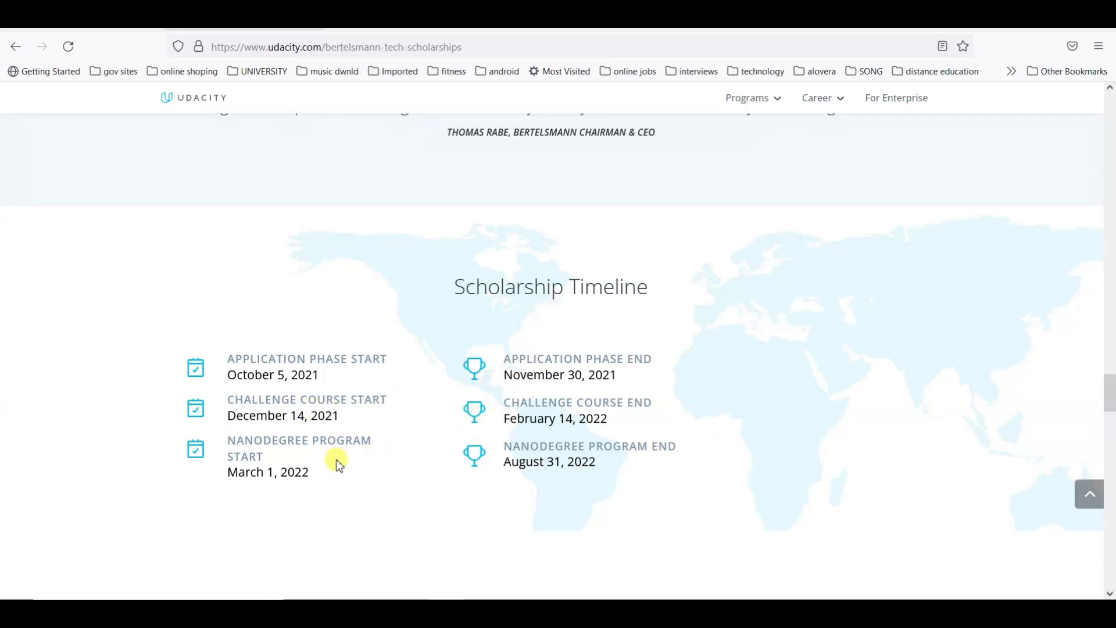
pyautogui.scroll(-3, 488, 450)
pyautogui.scroll(-2, 486, 446)
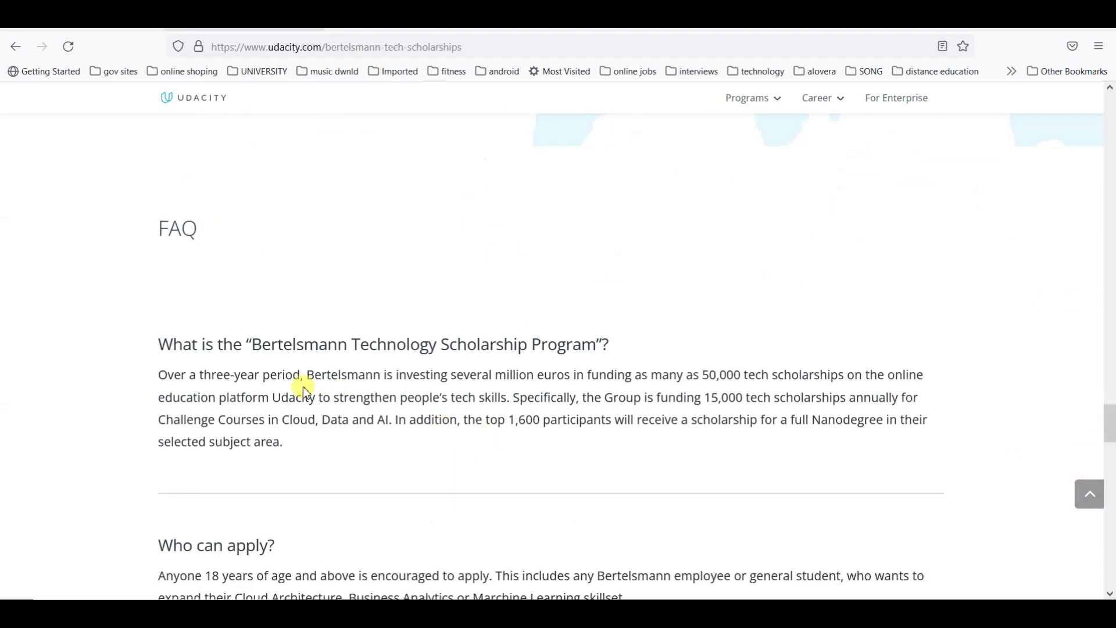
pyautogui.scroll(-1, 301, 435)
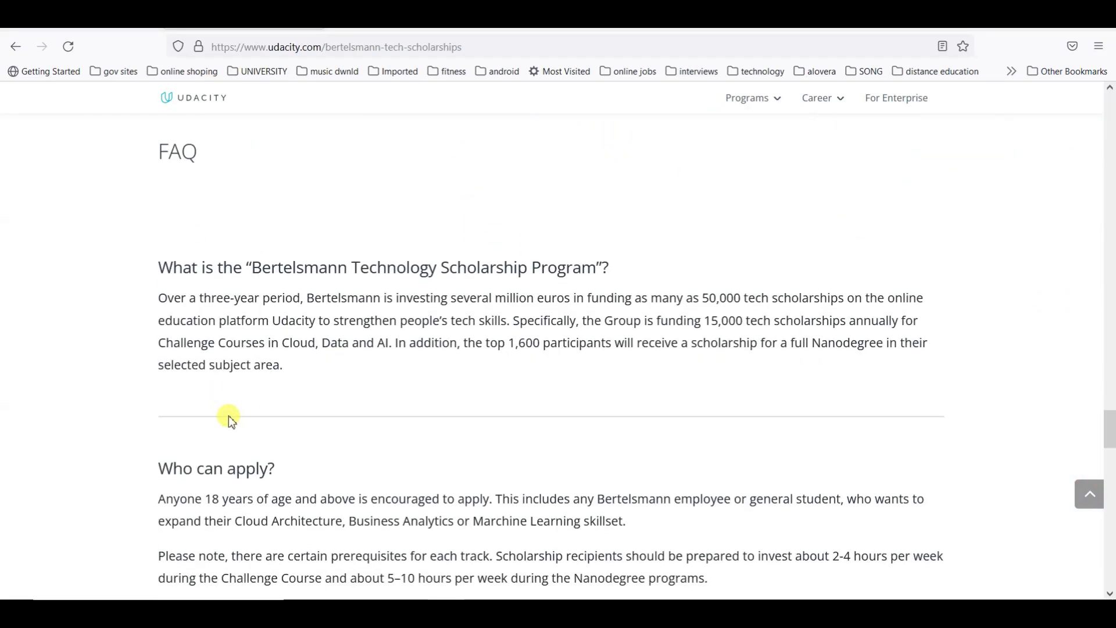
pyautogui.scroll(-2, 191, 433)
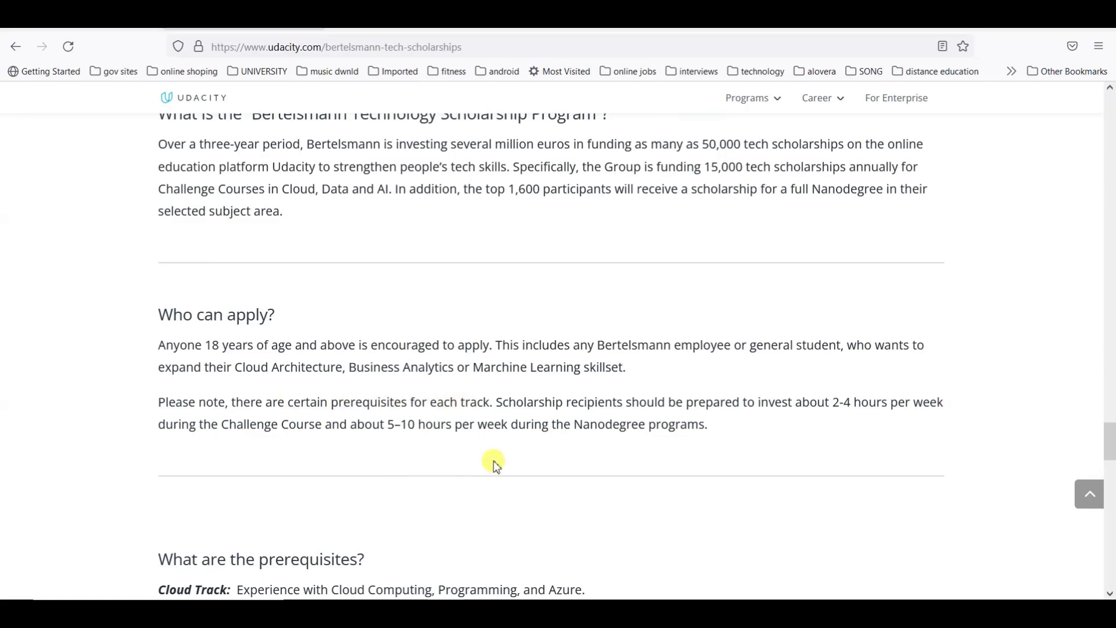
pyautogui.scroll(-2, 594, 473)
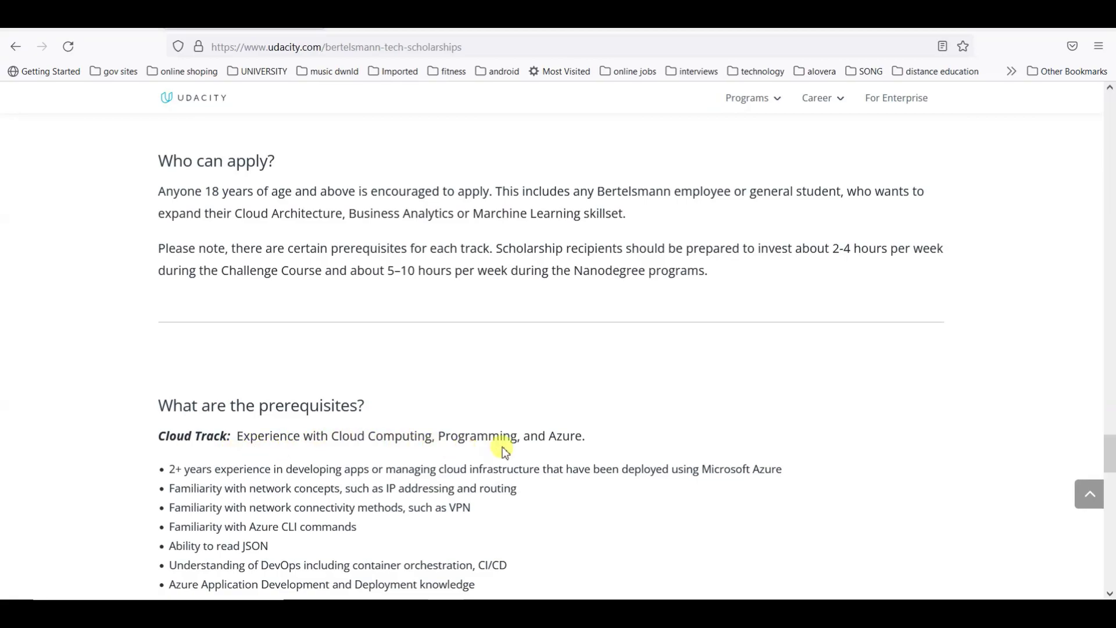
pyautogui.scroll(-2, 269, 483)
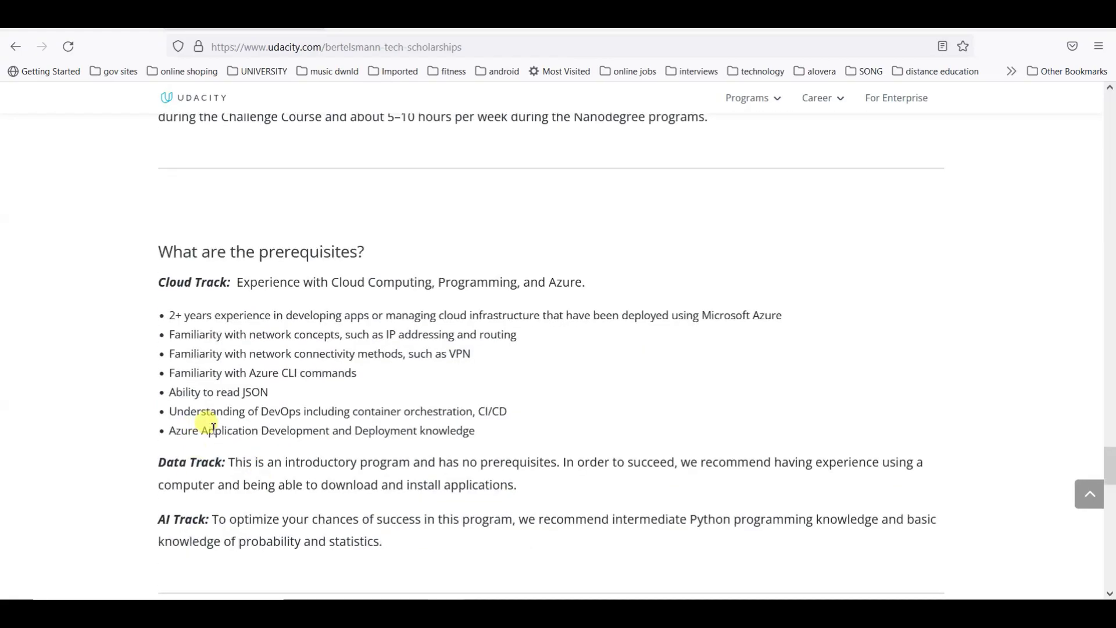
pyautogui.scroll(-2, 200, 461)
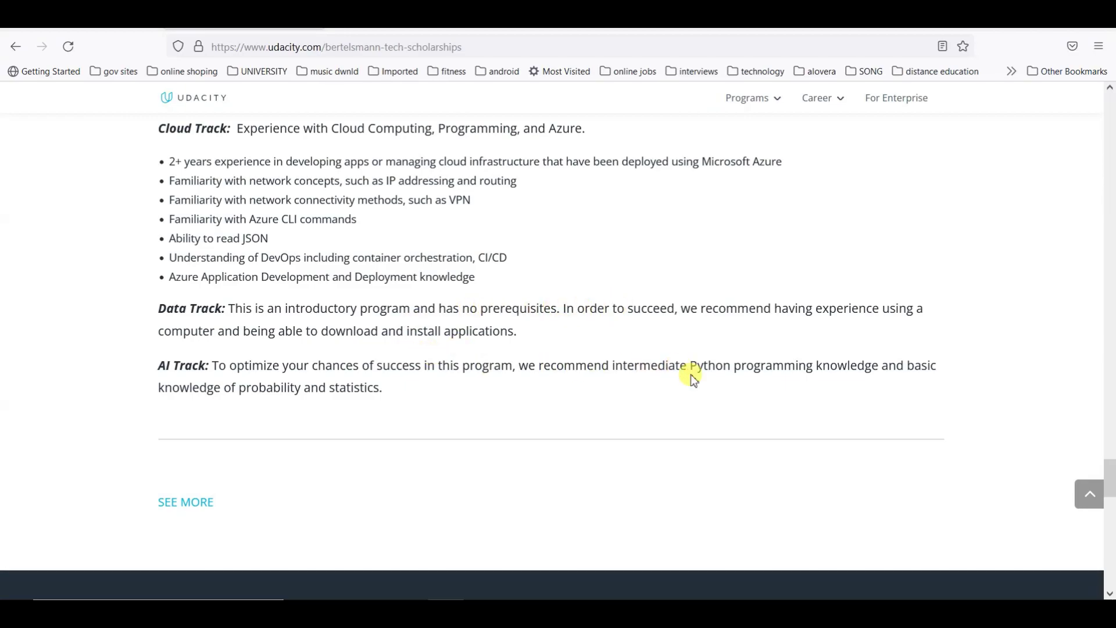
# Step: Return to the top of the scholarship page and scroll to the 1,600 Seats program cards
pyautogui.scroll(-5, 693, 379)
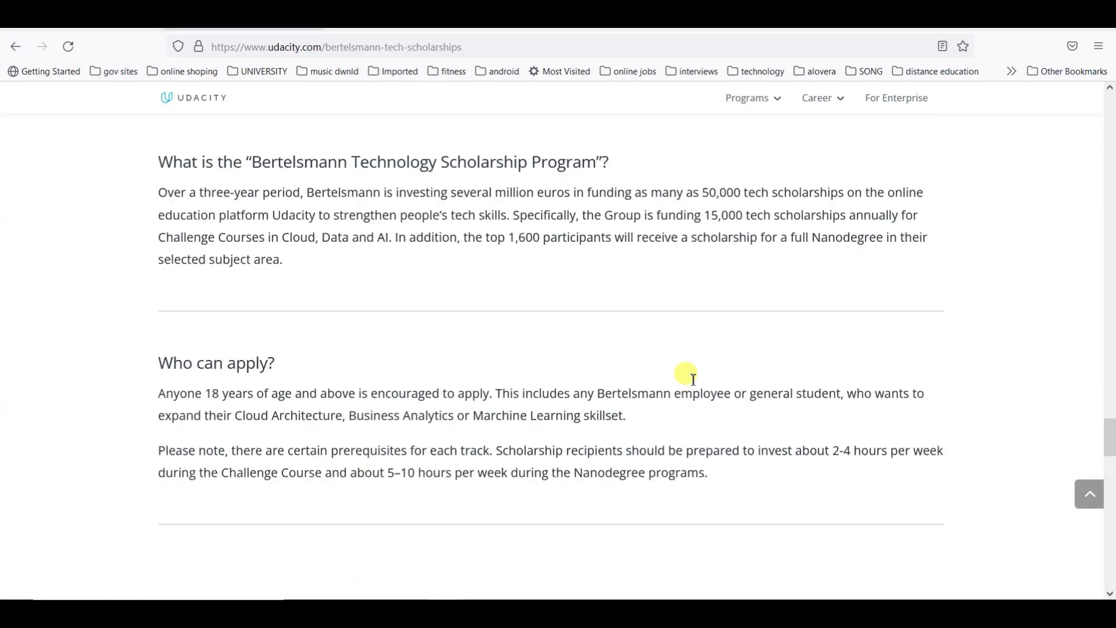
pyautogui.scroll(5, 694, 379)
pyautogui.click(1089, 490)
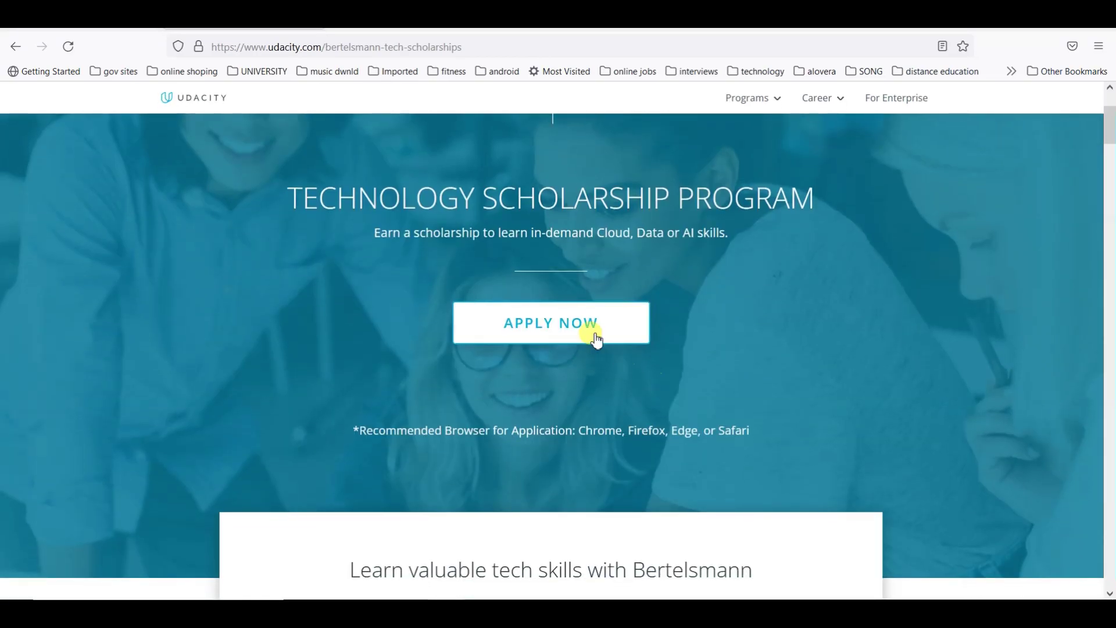
pyautogui.scroll(-10, 770, 391)
pyautogui.scroll(-12, 772, 403)
pyautogui.scroll(3, 772, 403)
# Step: Open the Azure Cloud Architect and Business Analytics program pages in new tabs
pyautogui.rightClick(253, 271)
pyautogui.click(275, 286)
pyautogui.rightClick(498, 266)
pyautogui.click(555, 274)
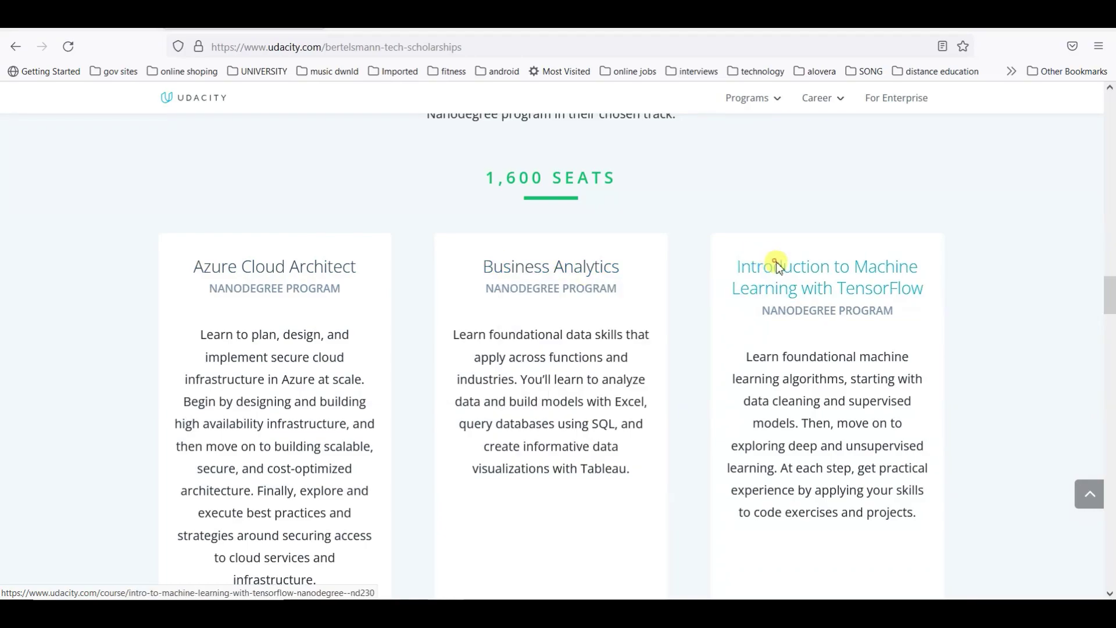
# Step: Open Introduction to Machine Learning with TensorFlow in a new tab and switch to the Azure Cloud Architect course
pyautogui.rightClick(777, 264)
pyautogui.click(793, 274)
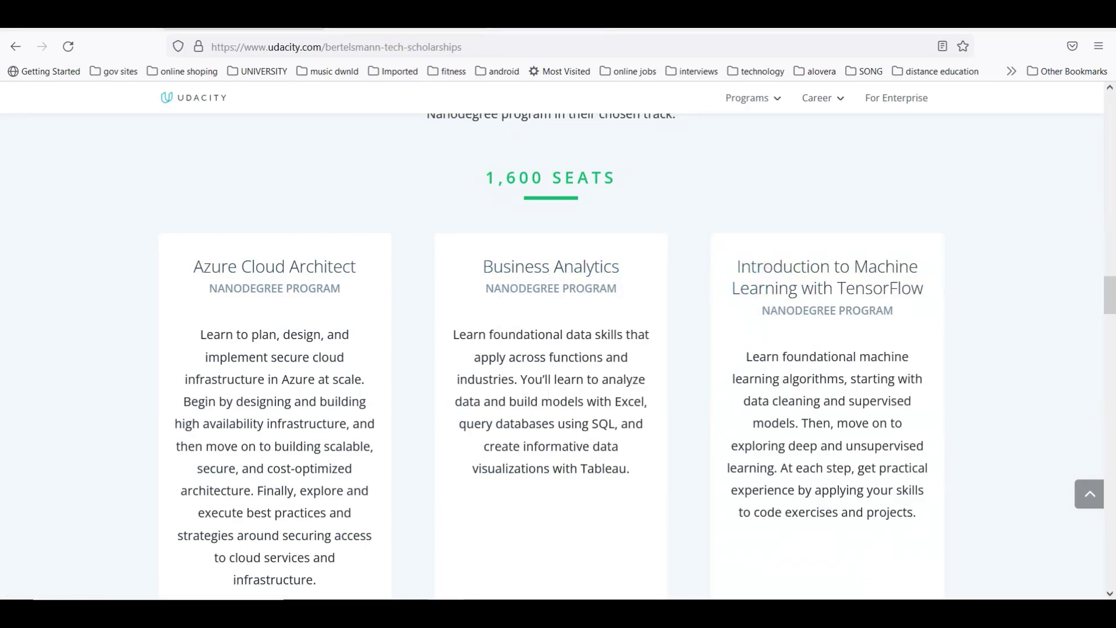
pyautogui.click(445, 23)
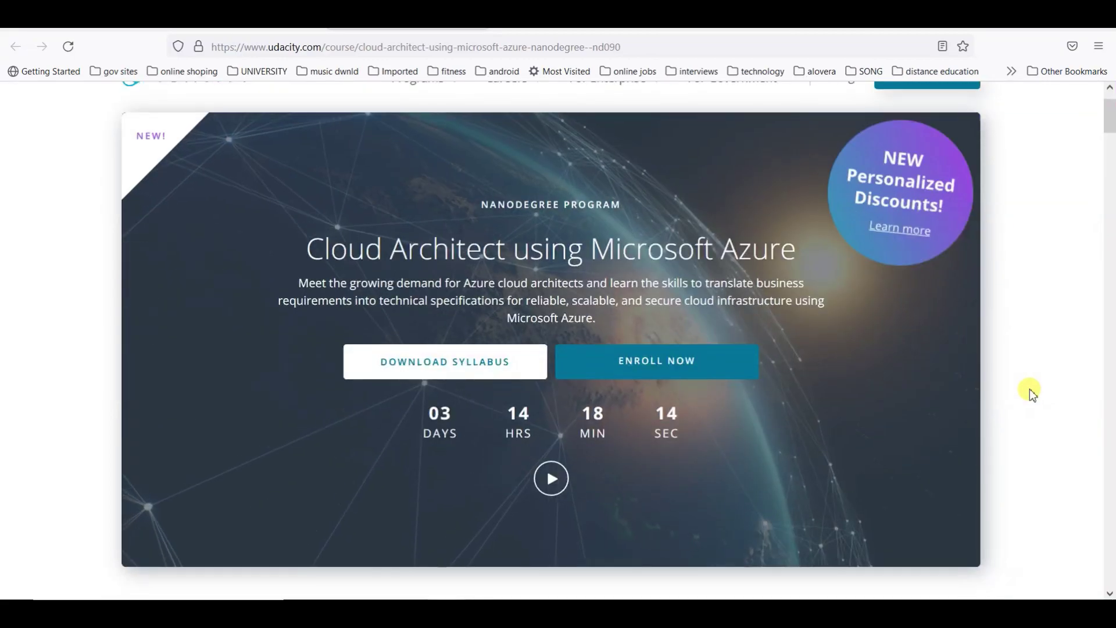
# Step: Scroll through the Cloud Architect using Microsoft Azure page's syllabus and pricing
pyautogui.scroll(-5, 1030, 388)
pyautogui.scroll(-5, 1029, 387)
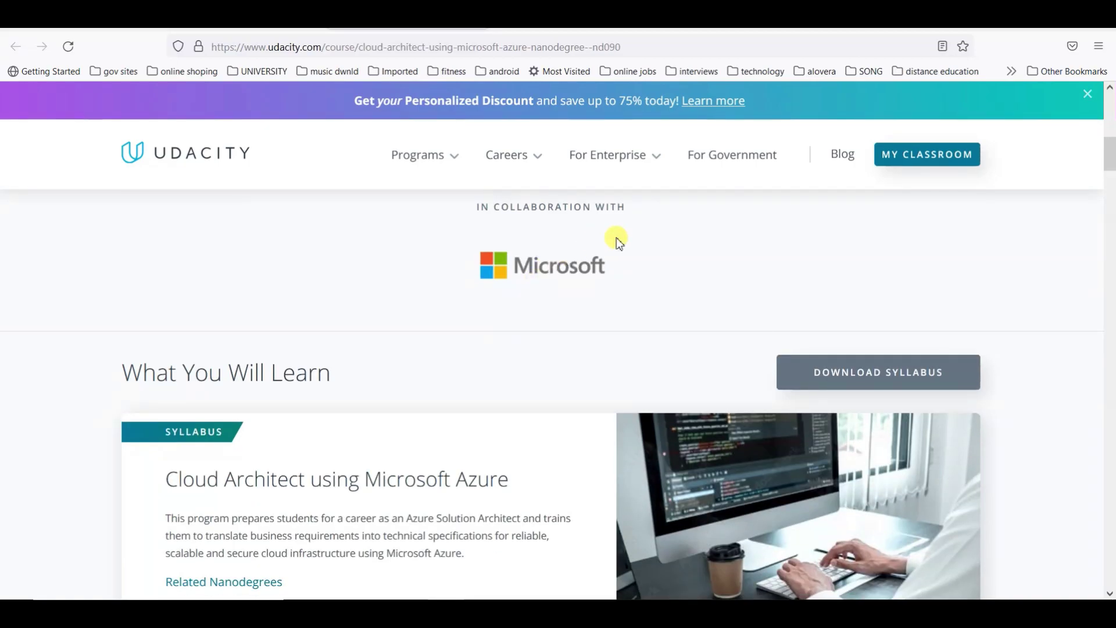
pyautogui.scroll(-4, 610, 316)
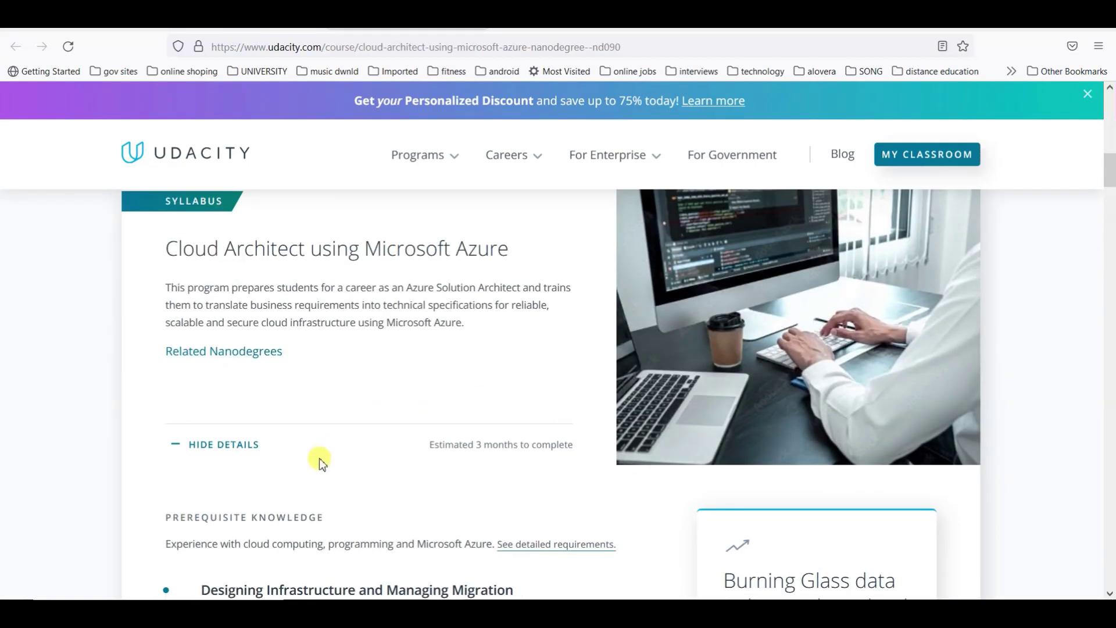
pyautogui.scroll(-4, 319, 458)
pyautogui.scroll(-3, 420, 436)
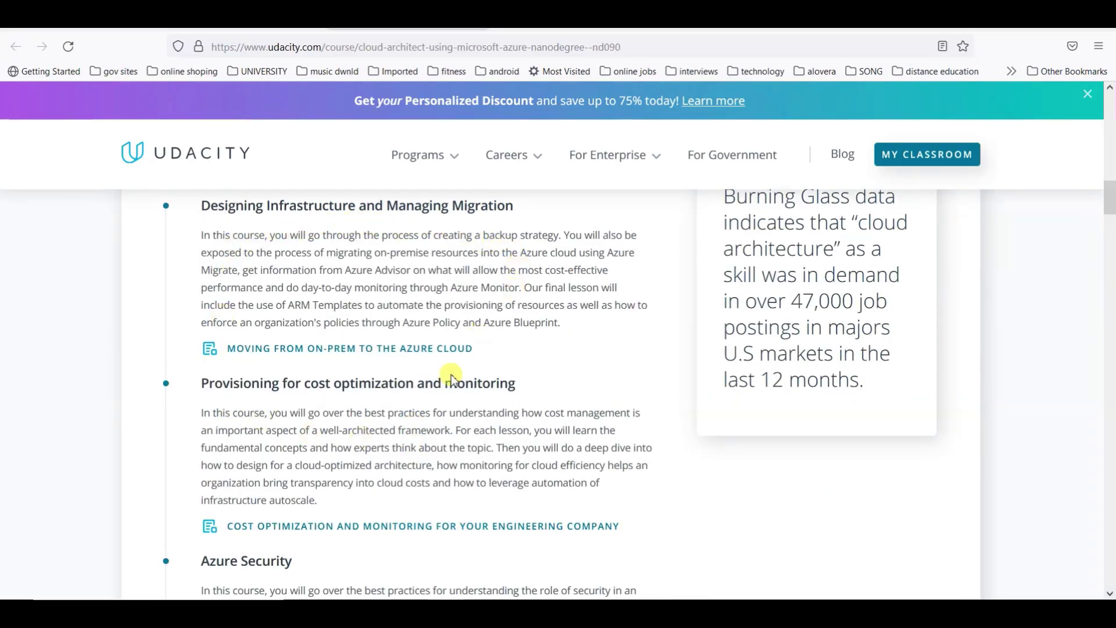
pyautogui.scroll(-3, 481, 406)
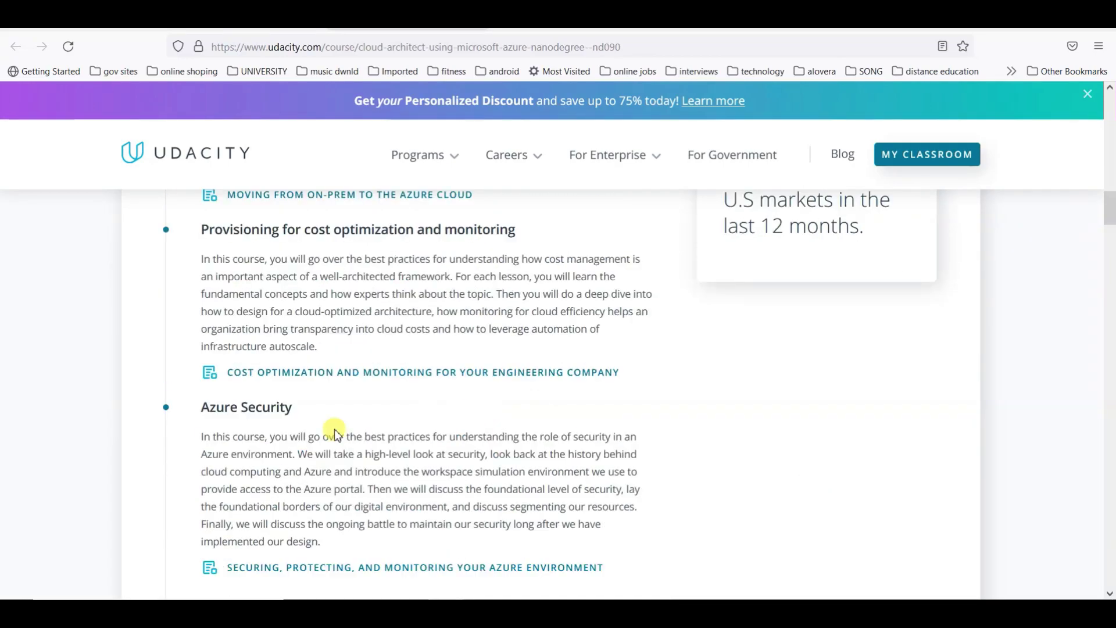
pyautogui.scroll(-3, 366, 435)
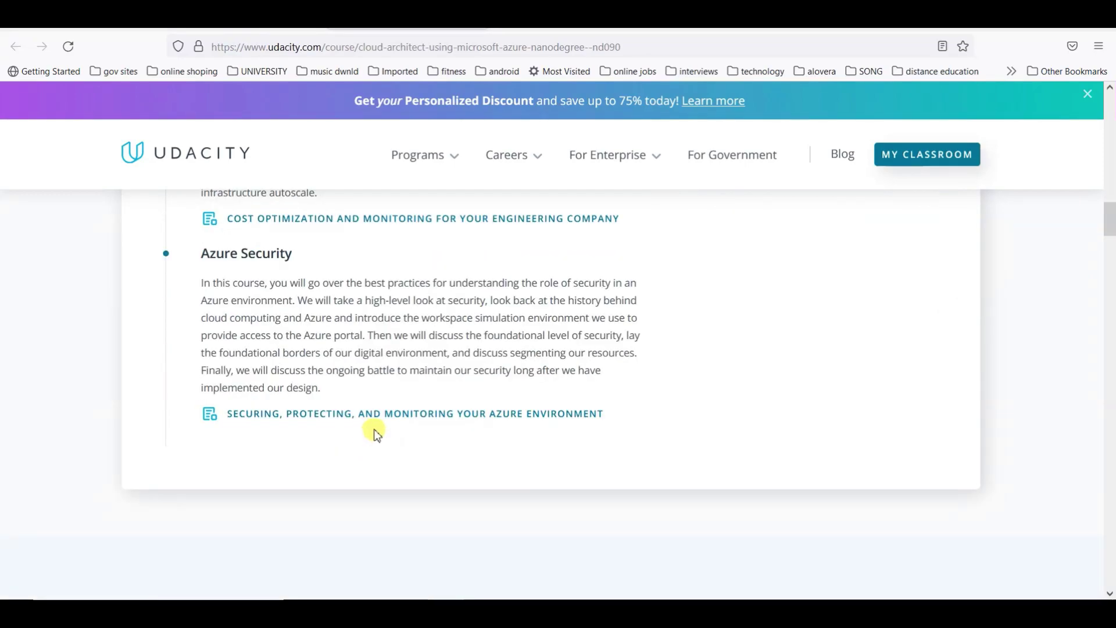
pyautogui.scroll(-6, 376, 434)
pyautogui.scroll(-15, 953, 414)
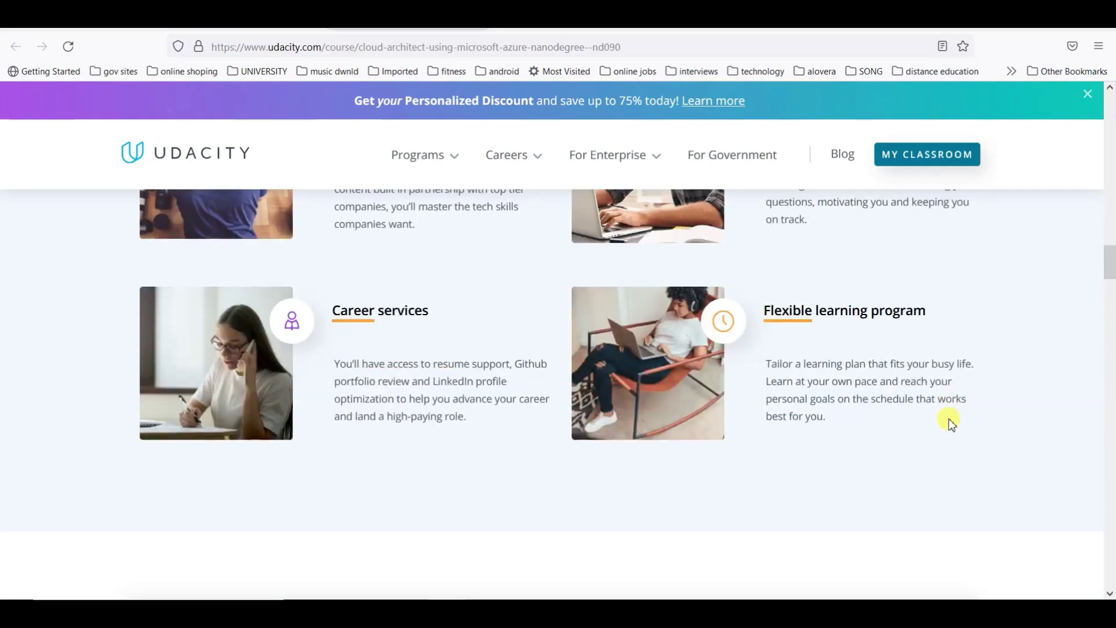
pyautogui.scroll(3, 949, 418)
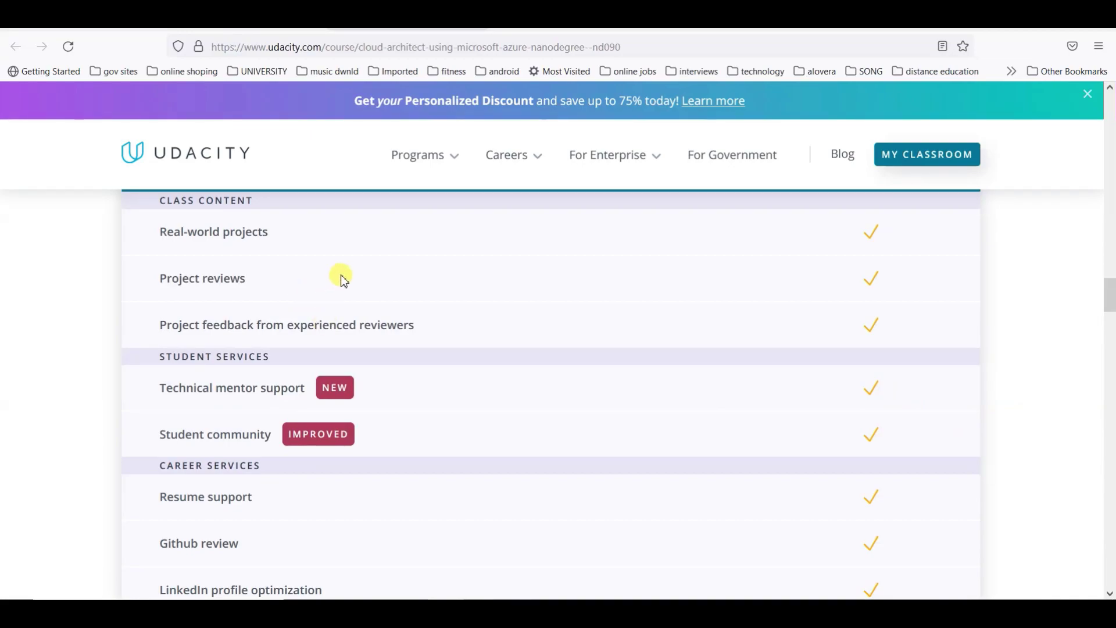
pyautogui.scroll(-20, 311, 467)
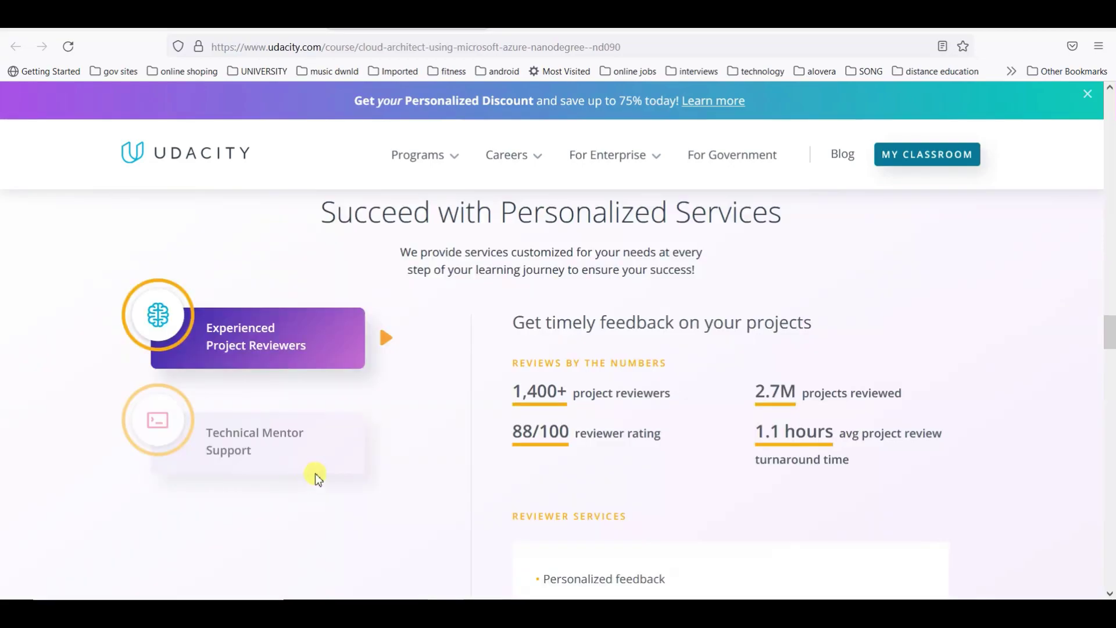
pyautogui.scroll(-13, 470, 427)
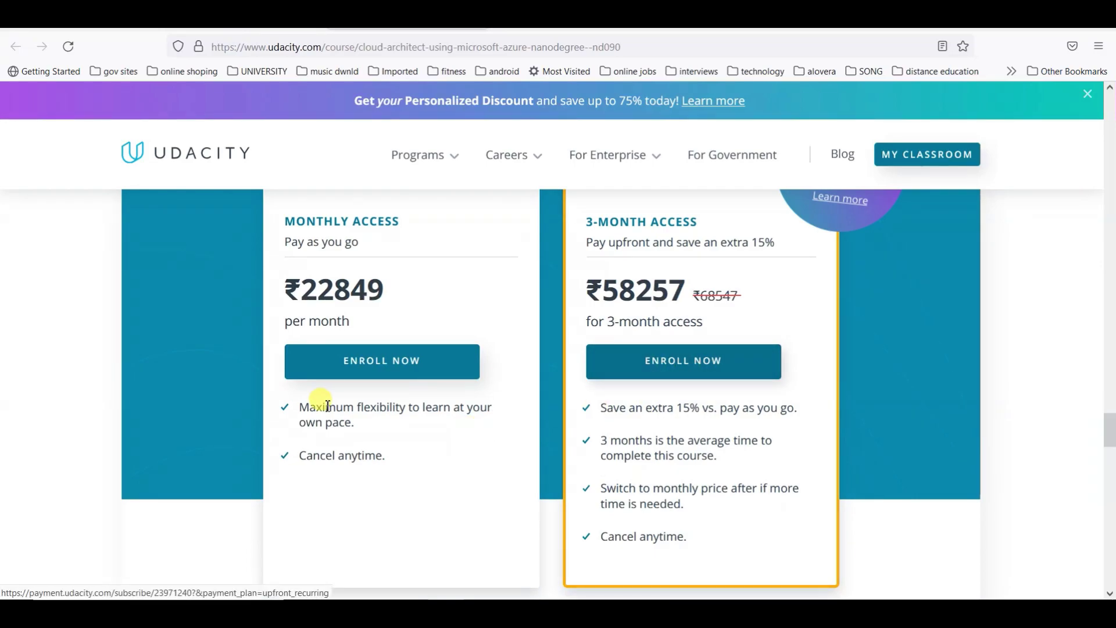
pyautogui.scroll(-4, 245, 410)
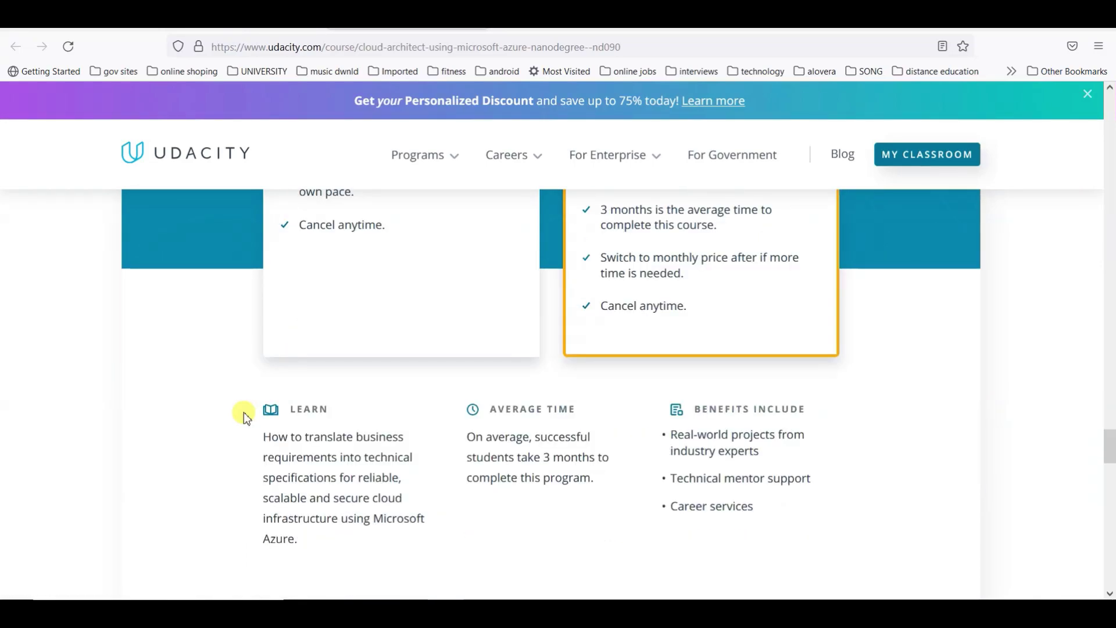
pyautogui.scroll(-2, 242, 413)
pyautogui.scroll(5, 243, 413)
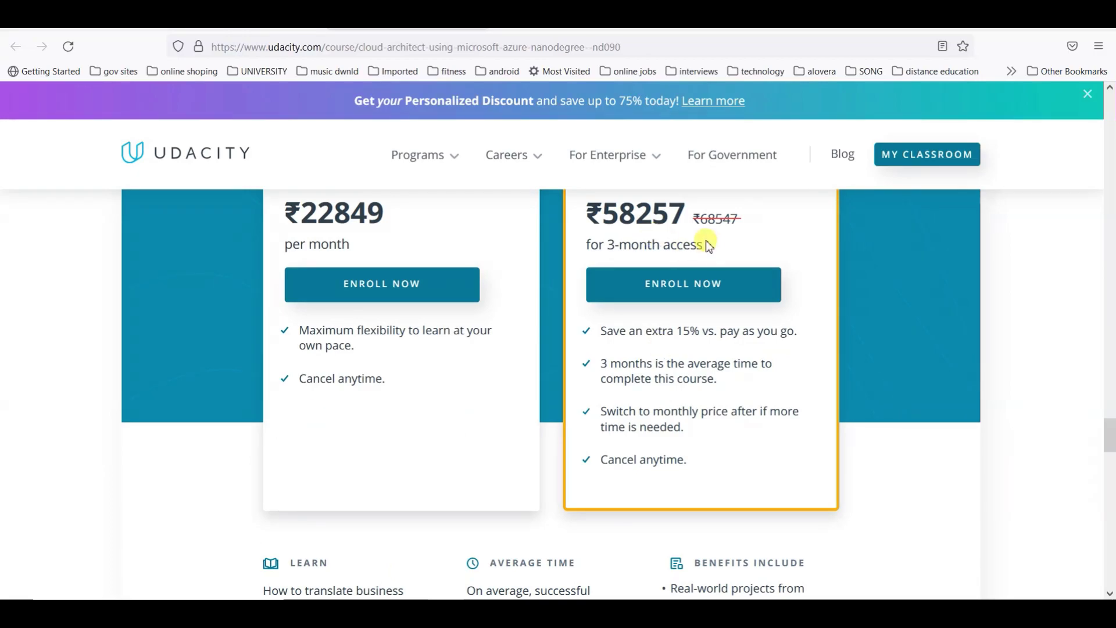
pyautogui.scroll(-5, 695, 363)
pyautogui.scroll(-5, 694, 366)
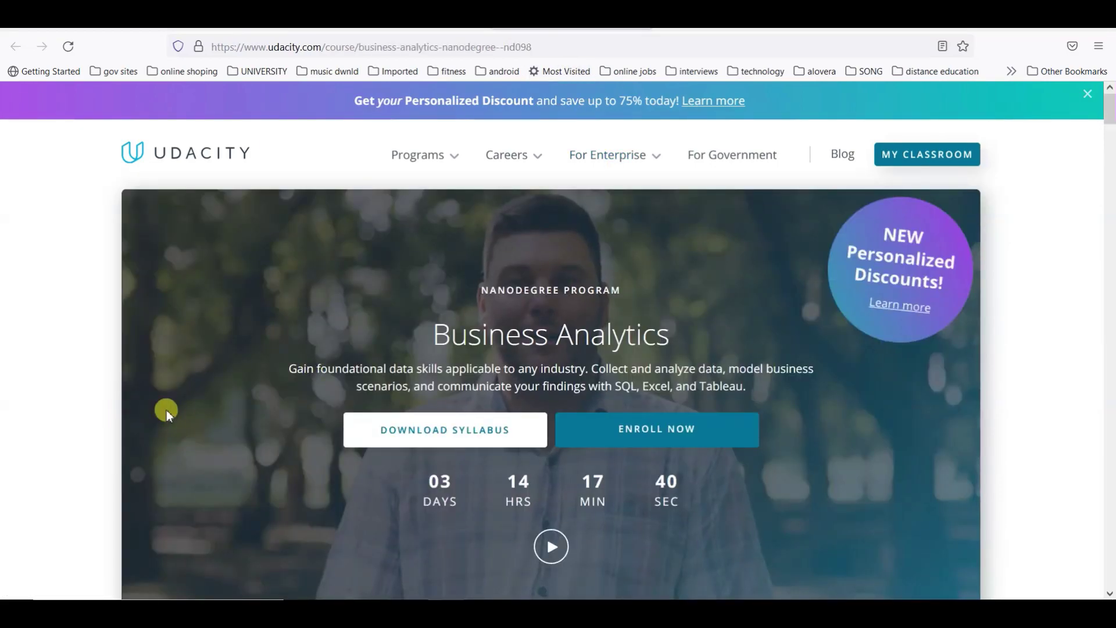
# Step: Scroll past Top Student Reviews to the pricing: ₹22849 per month or ₹58257 for 3 months
pyautogui.scroll(-7, 166, 410)
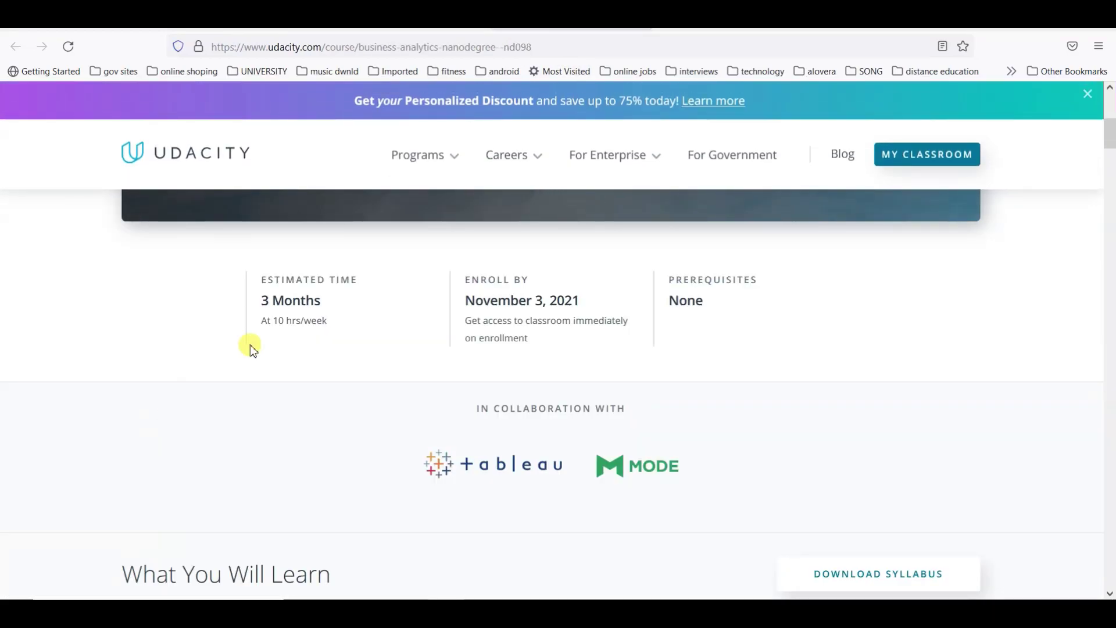
pyautogui.scroll(-3, 747, 301)
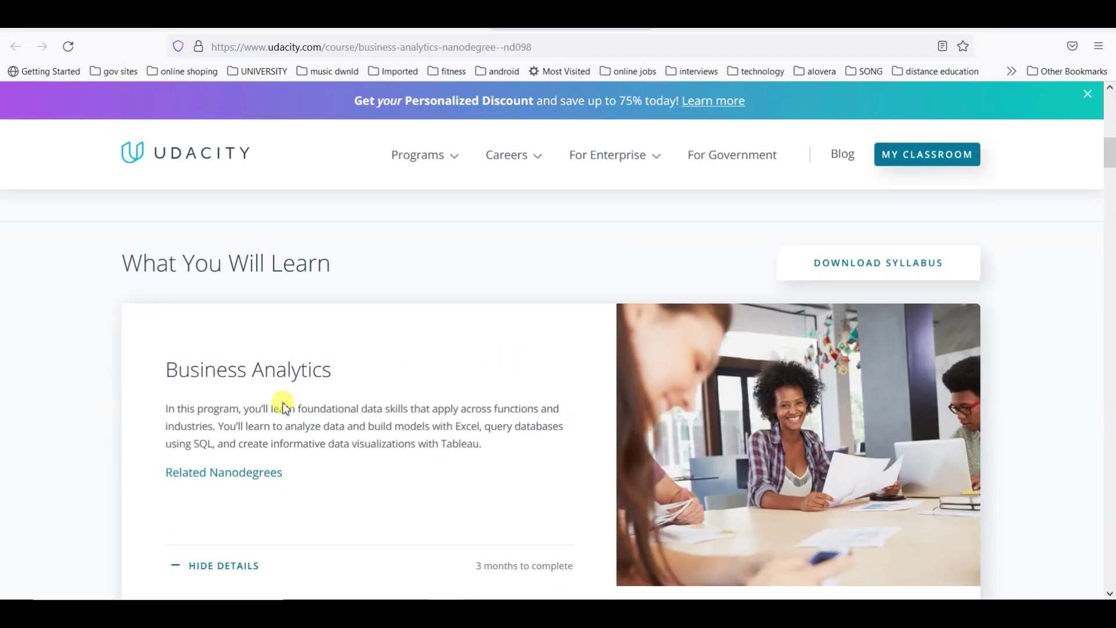
pyautogui.scroll(-4, 274, 360)
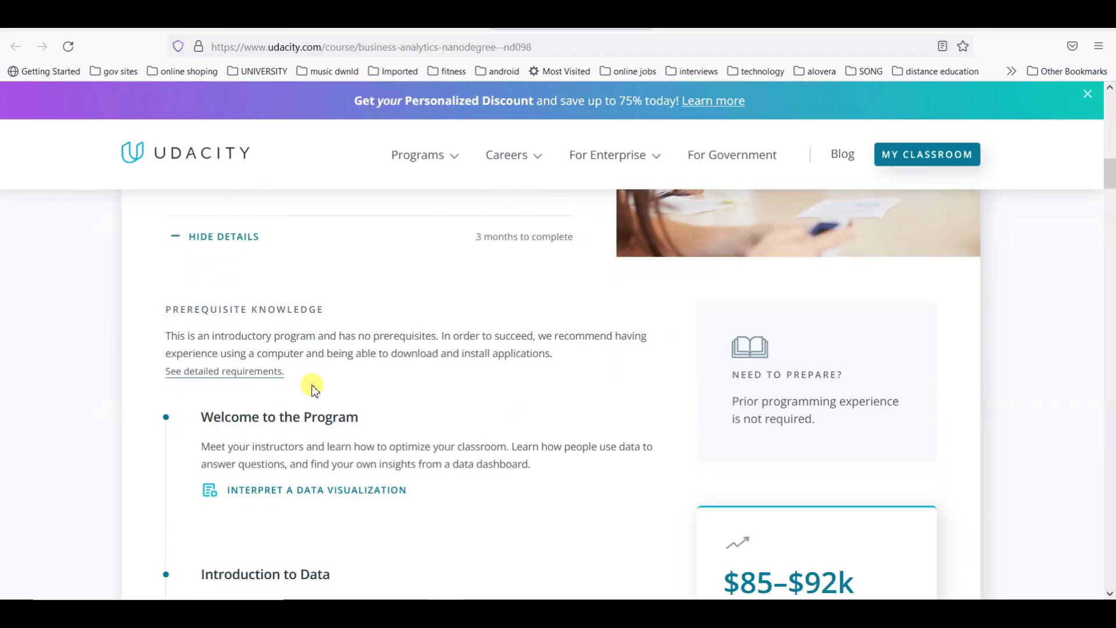
pyautogui.scroll(-4, 338, 341)
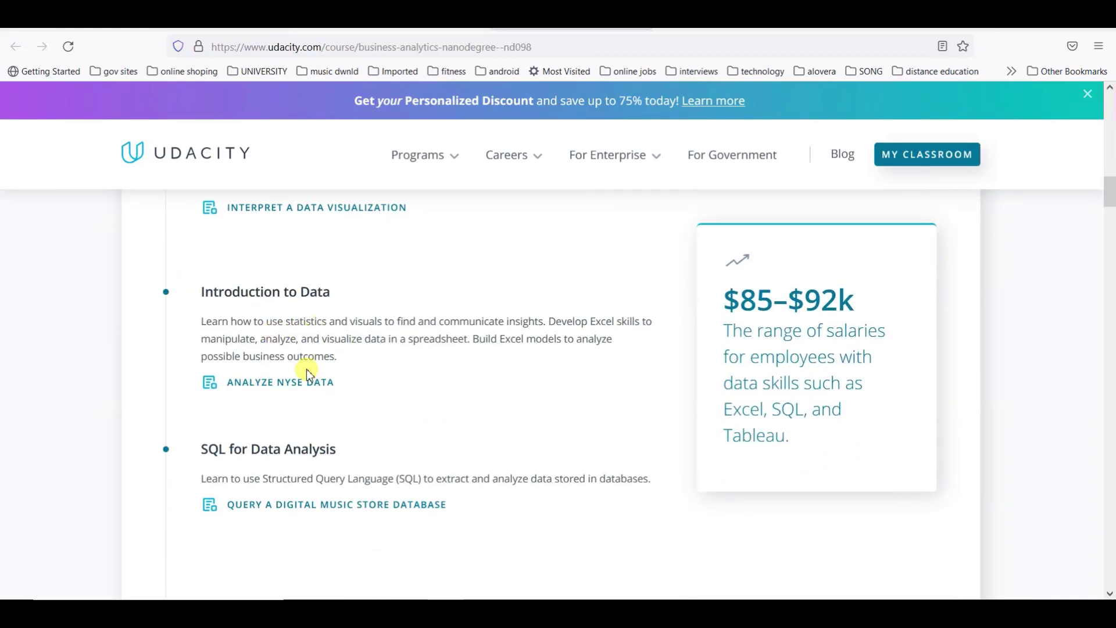
pyautogui.scroll(-5, 418, 427)
pyautogui.scroll(-20, 422, 420)
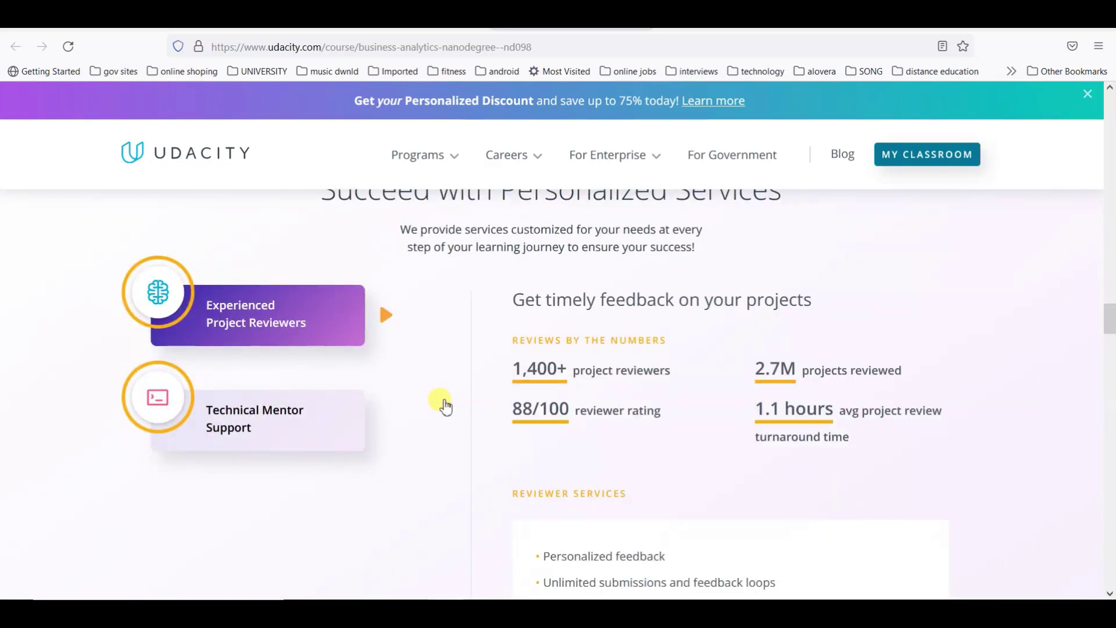
pyautogui.scroll(-12, 445, 406)
pyautogui.scroll(-16, 455, 405)
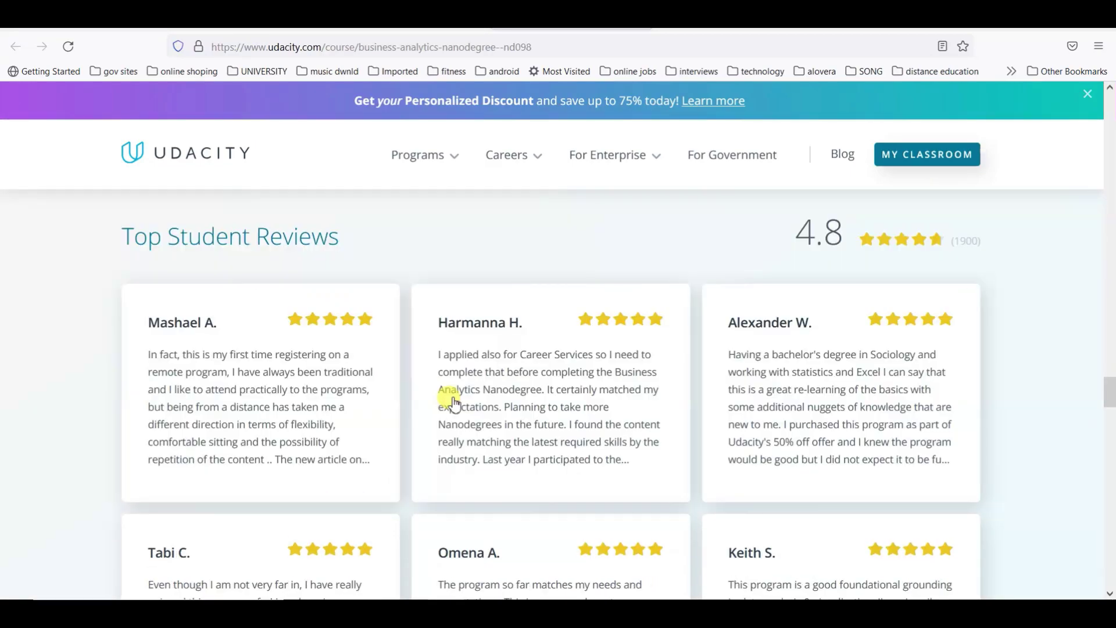
pyautogui.scroll(-4, 453, 395)
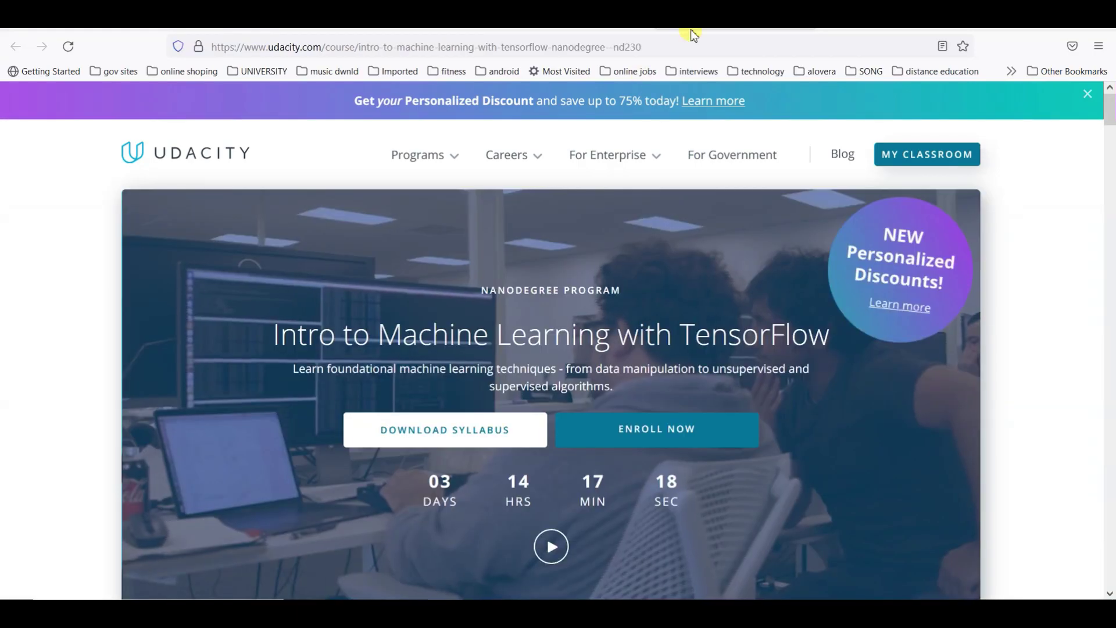
# Step: Review the TensorFlow course page down to its ₹22849 monthly and ₹58257 3-month pricing, then go back a tab
pyautogui.click(697, 24)
pyautogui.scroll(-7, 256, 315)
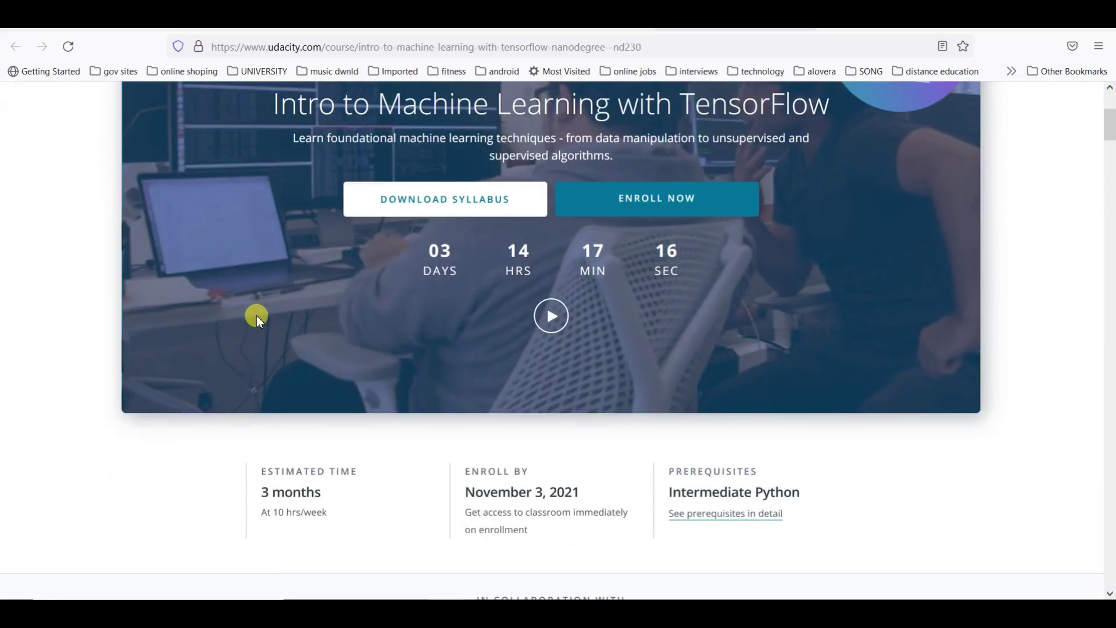
pyautogui.scroll(-5, 219, 419)
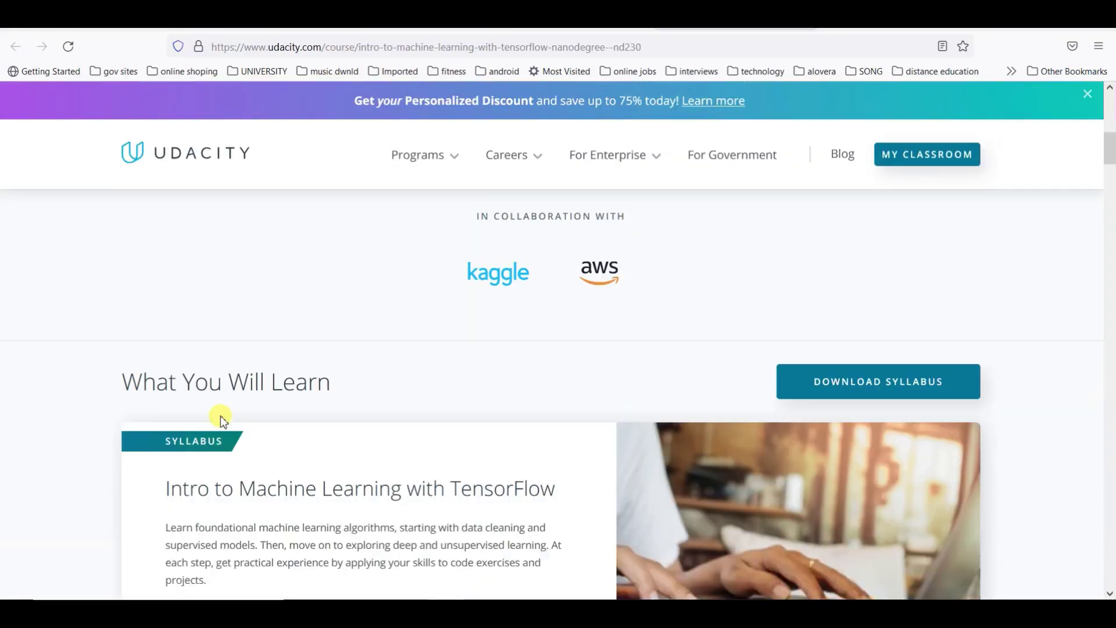
pyautogui.scroll(4, 213, 411)
pyautogui.scroll(-6, 316, 417)
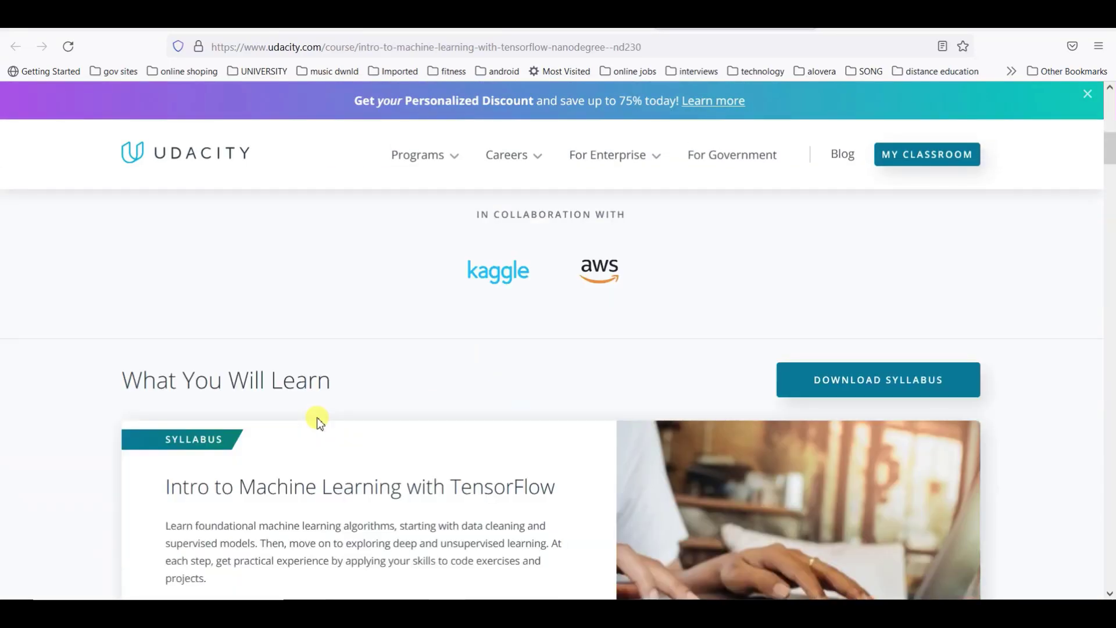
pyautogui.scroll(-5, 197, 402)
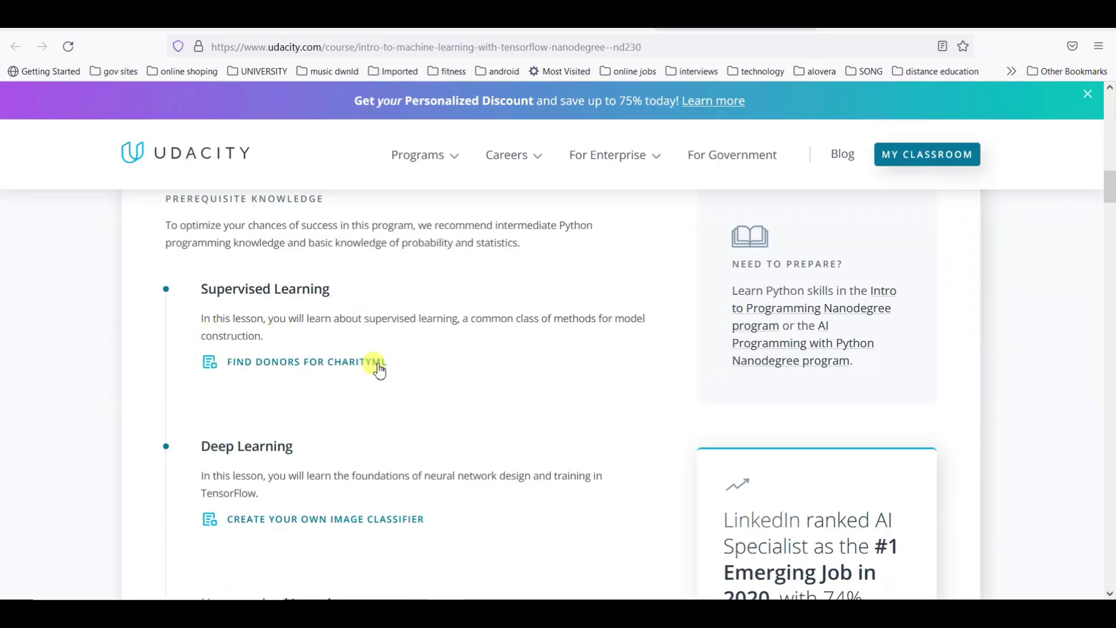
pyautogui.scroll(-12, 290, 483)
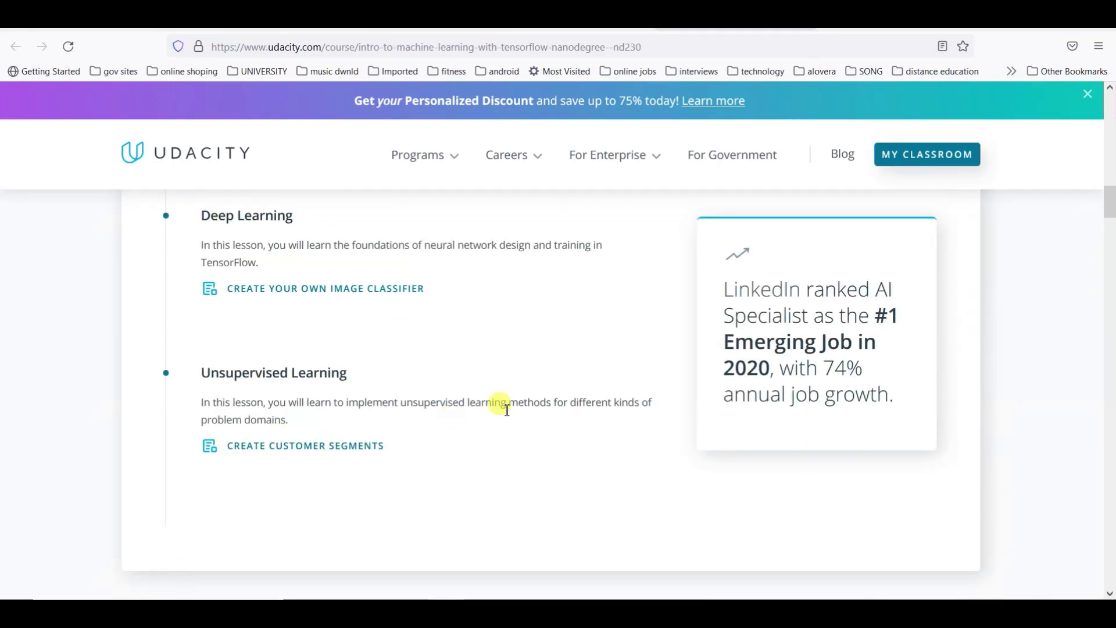
pyautogui.scroll(-15, 505, 409)
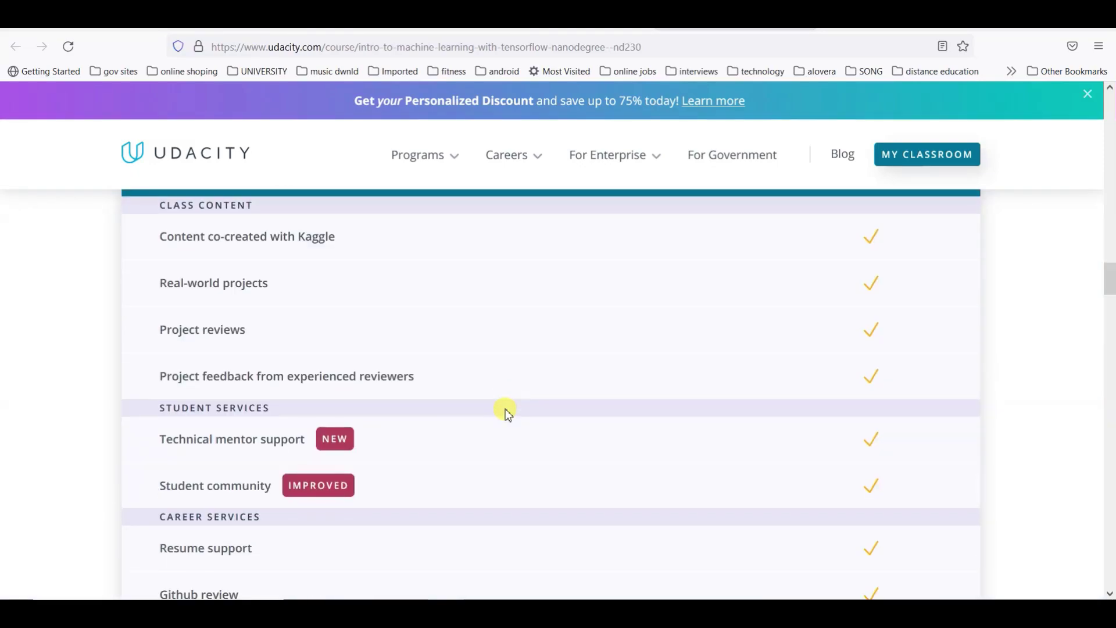
pyautogui.scroll(-15, 505, 409)
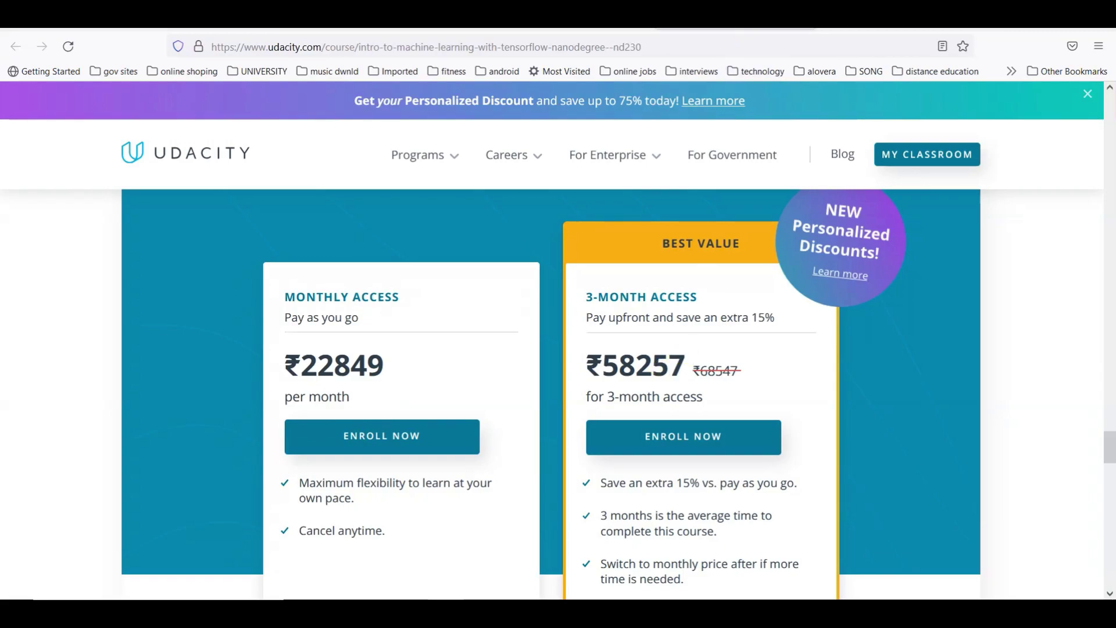
pyautogui.hotkey('ctrl', 'shift', 'Tab')
# Step: On the Bertelsmann scholarship tab, choose Apply Now and scroll to the Business Analytics, Azure and TensorFlow program cards
pyautogui.hotkey('ctrl', 'shift', 'Tab')
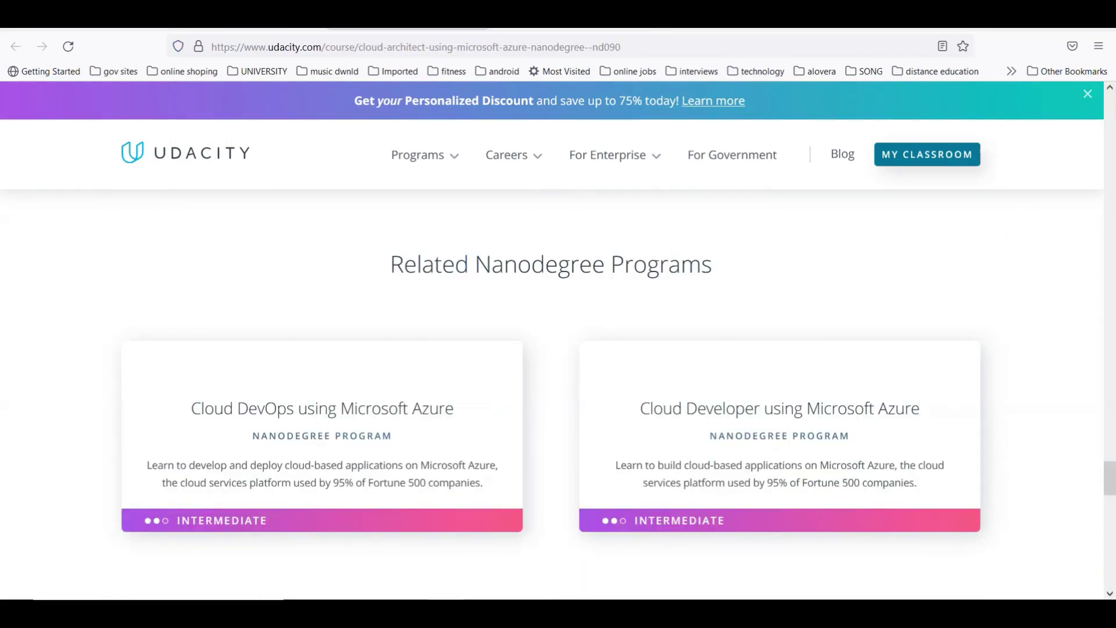
pyautogui.hotkey('ctrl', 'shift', 'Tab')
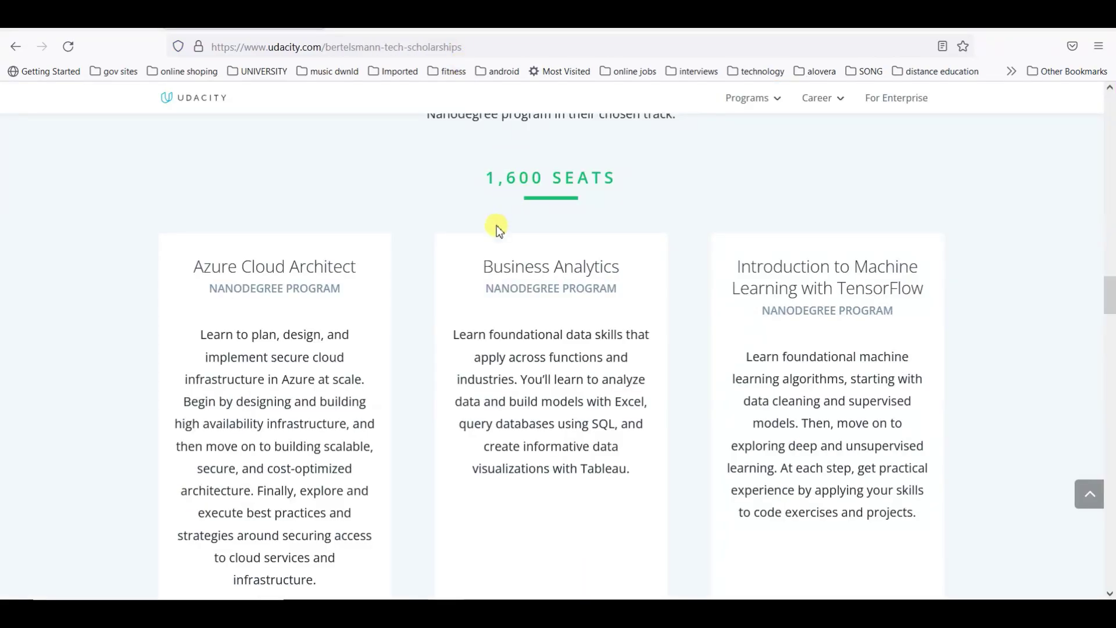
pyautogui.click(1084, 494)
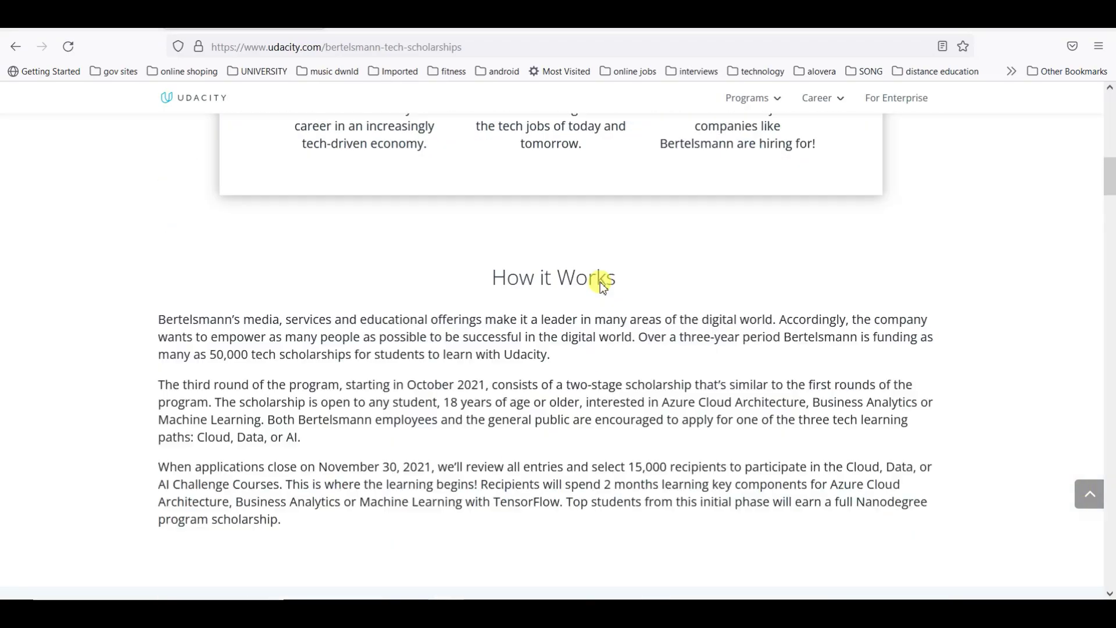
pyautogui.scroll(-3, 588, 300)
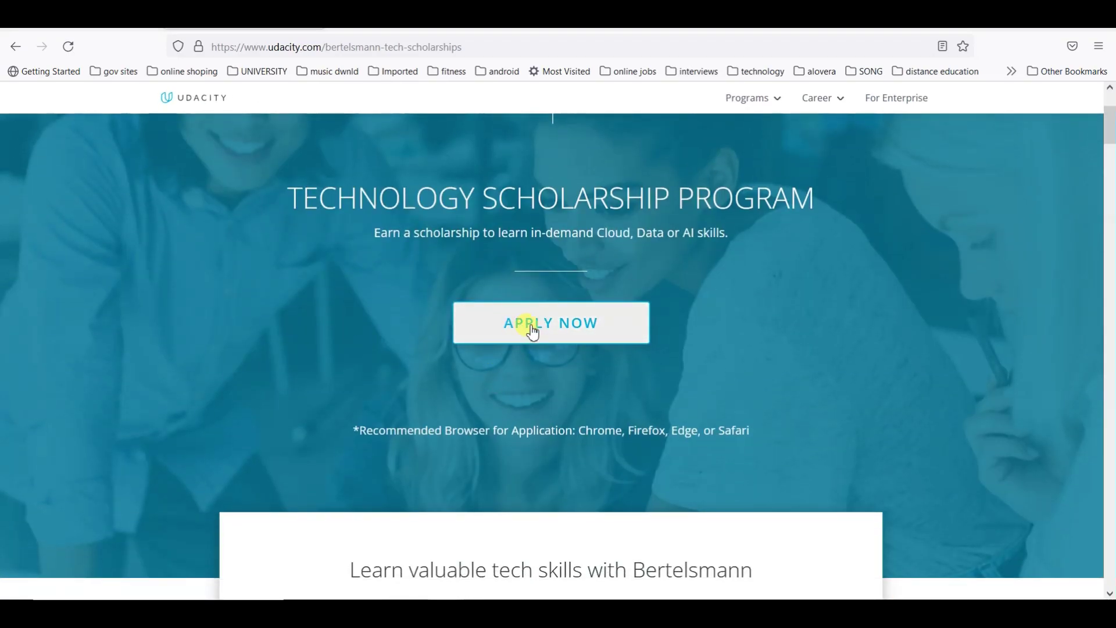
pyautogui.click(533, 332)
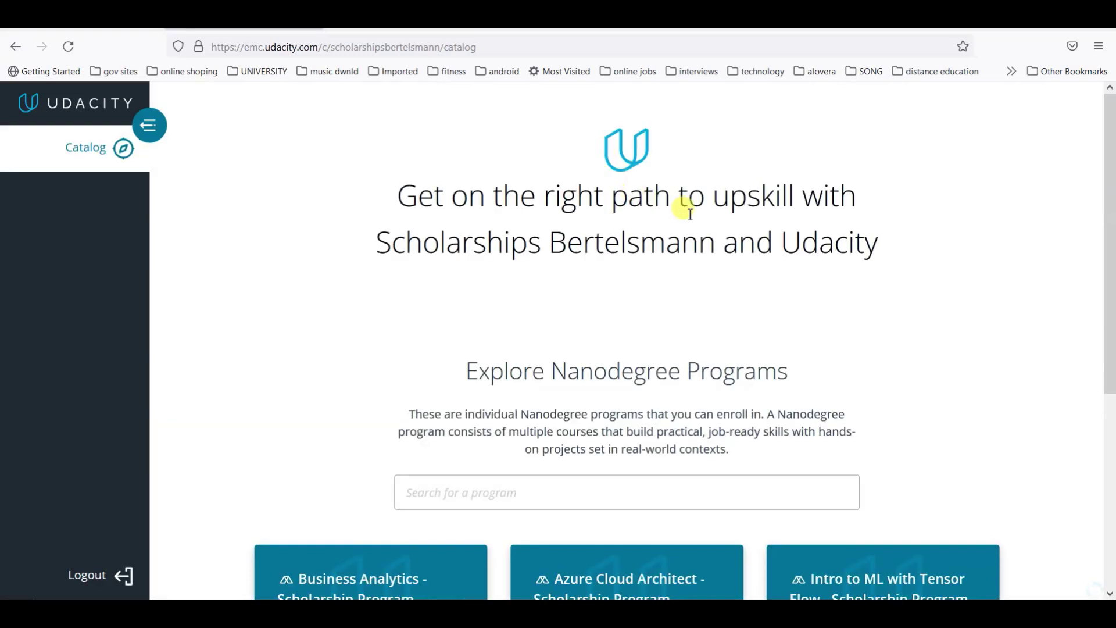
pyautogui.scroll(-3, 680, 210)
pyautogui.scroll(-2, 684, 210)
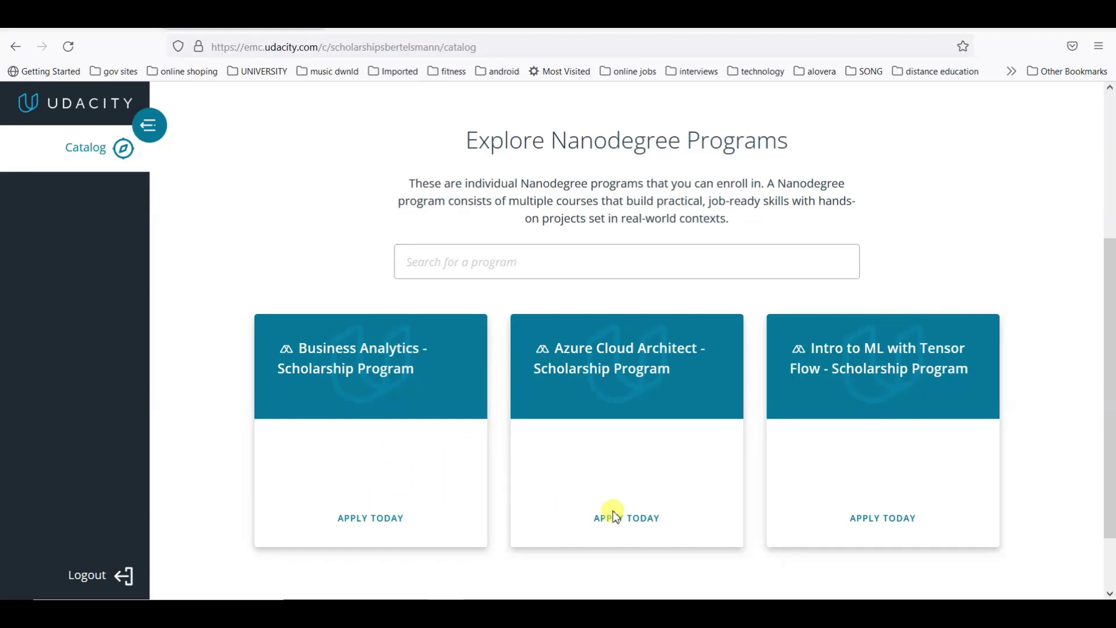
# Step: Open the Azure Cloud Architect scholarship application and scroll through its background questions
pyautogui.click(633, 528)
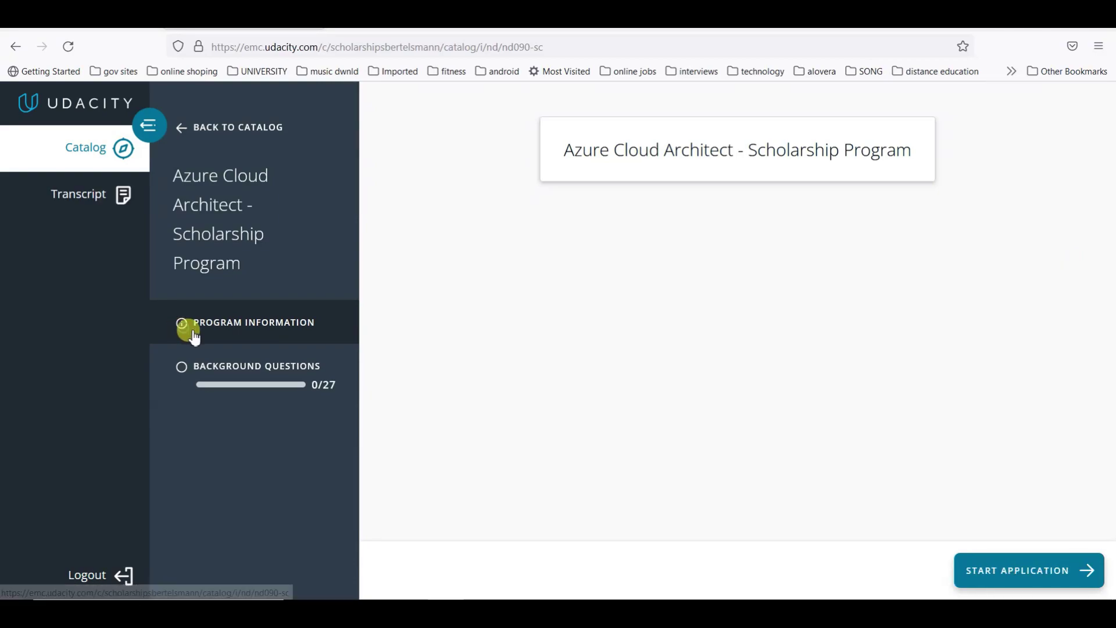
pyautogui.click(184, 364)
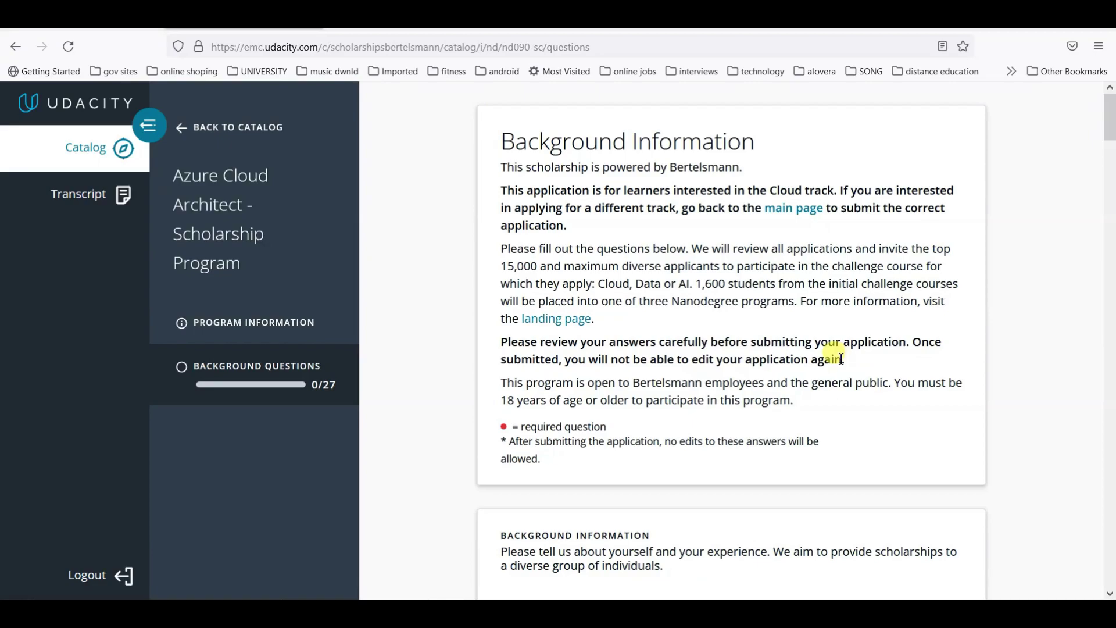
pyautogui.scroll(-2, 841, 359)
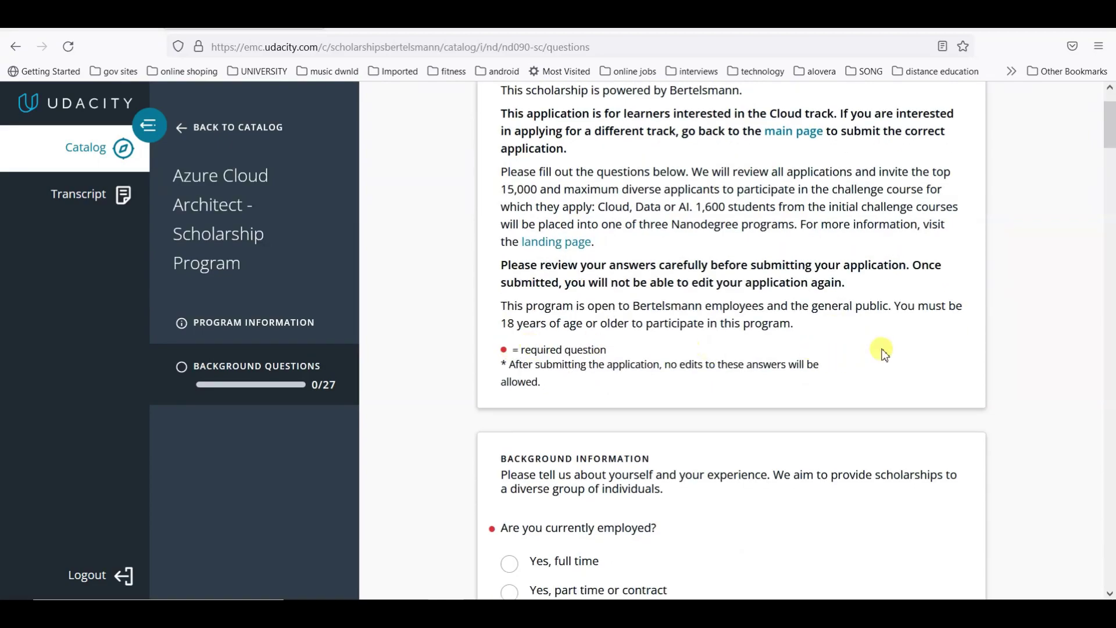
pyautogui.scroll(-2, 851, 336)
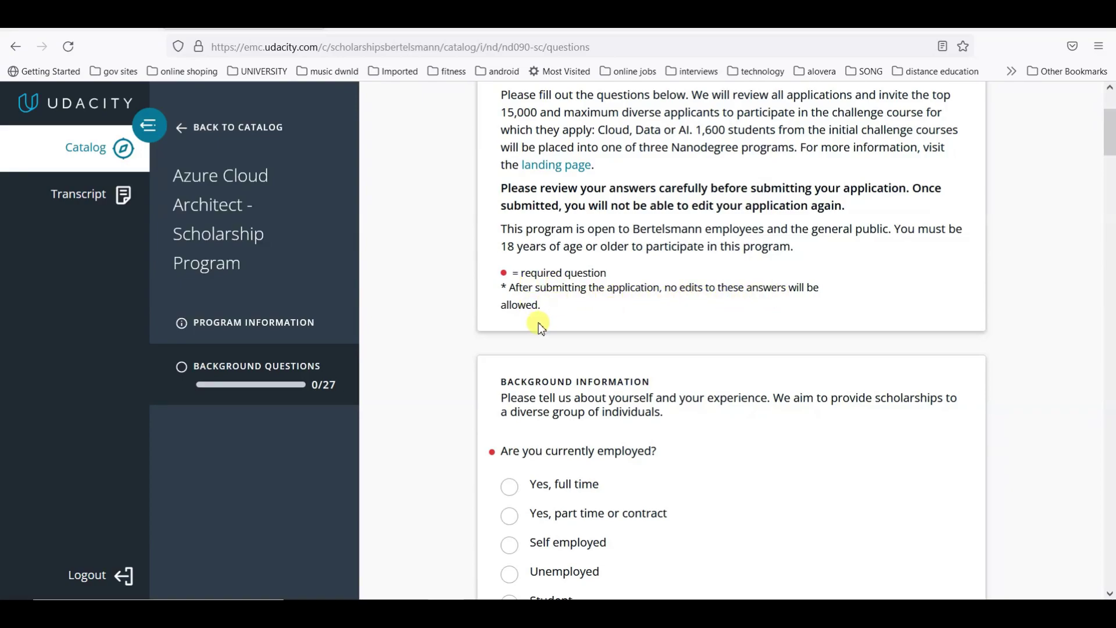
pyautogui.scroll(-1, 538, 323)
pyautogui.scroll(4, 531, 319)
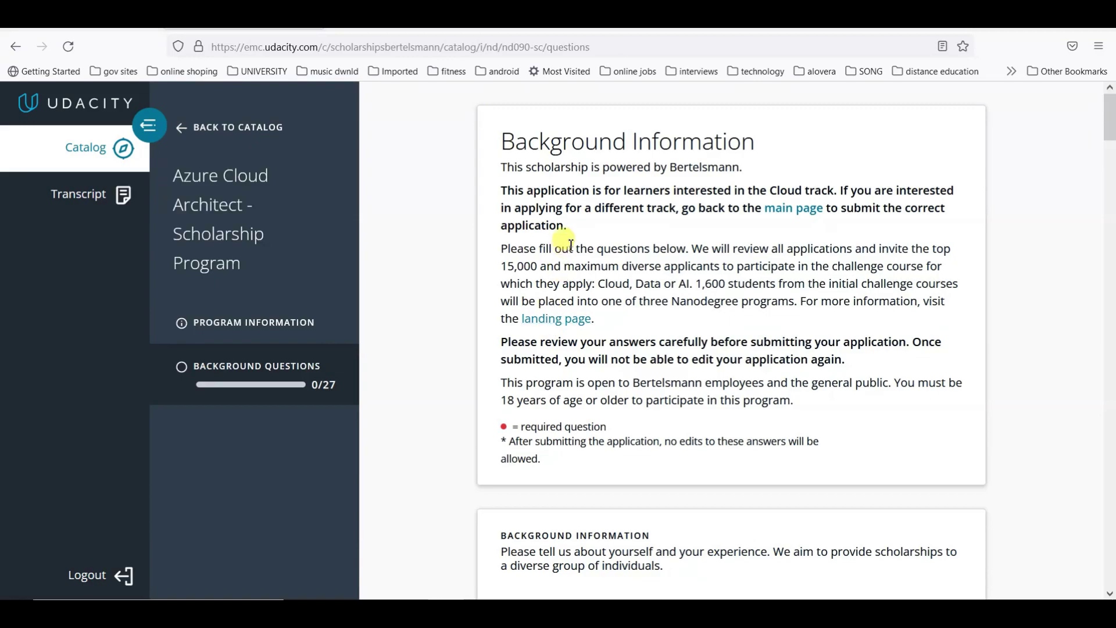
pyautogui.scroll(-1, 644, 327)
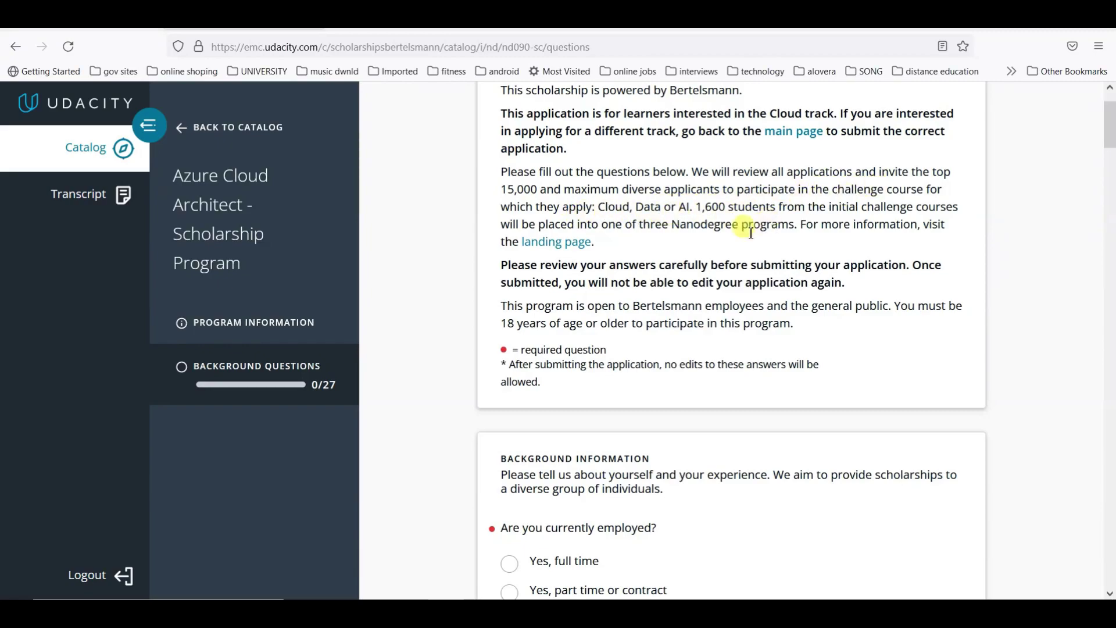
pyautogui.scroll(-3, 568, 334)
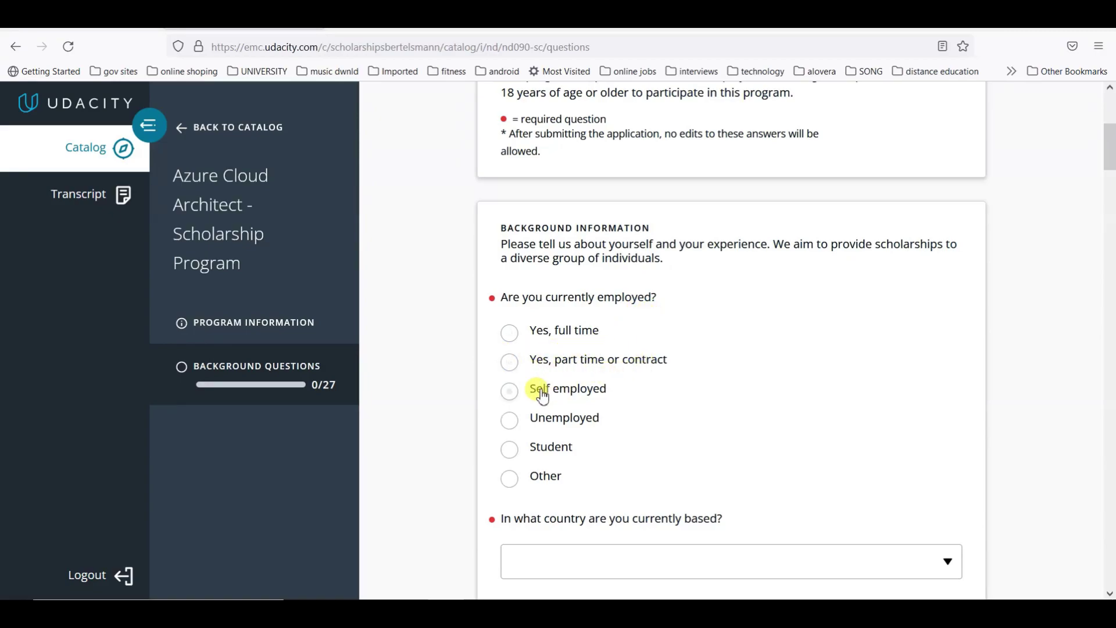
# Step: Answer employment as part time or contract, experience 8+ years, gender Male, and purpose growing current-role skills
pyautogui.click(515, 428)
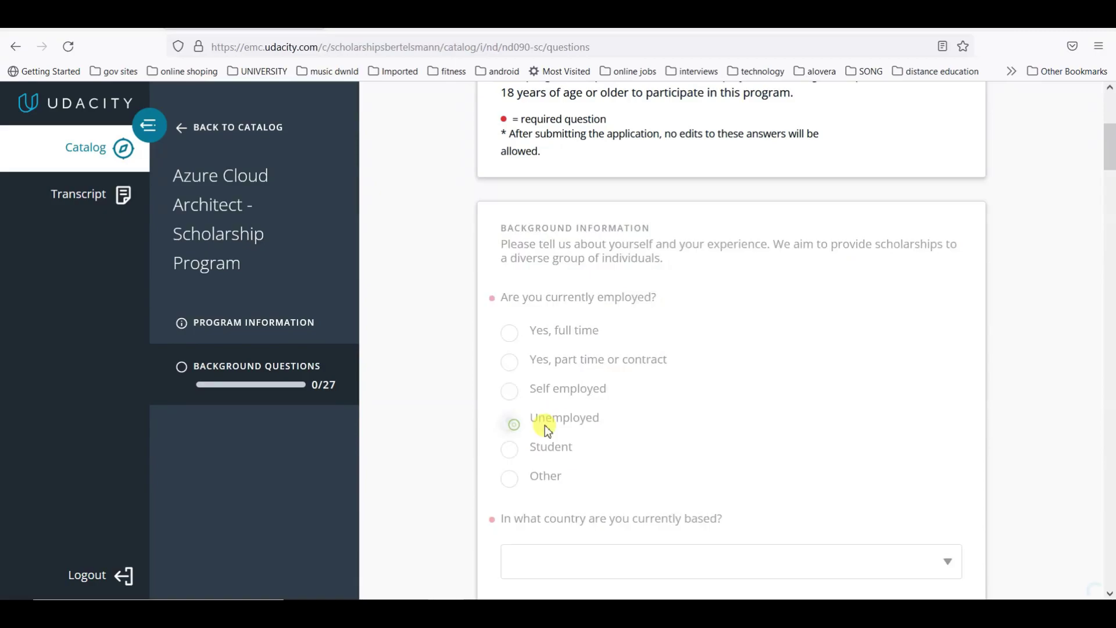
pyautogui.scroll(-3, 668, 409)
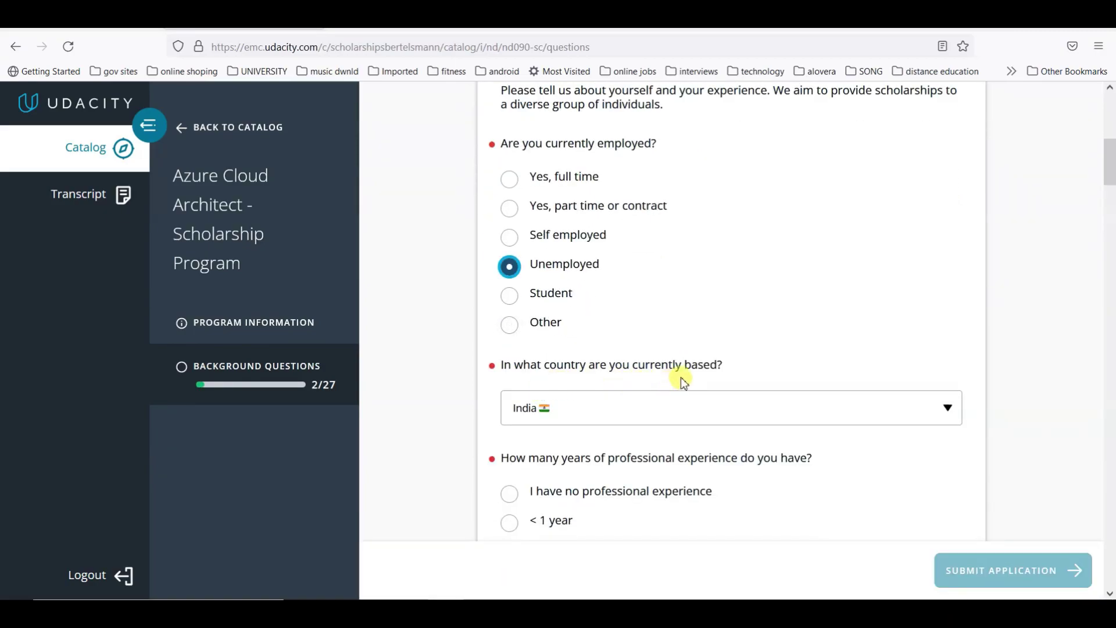
pyautogui.scroll(-2, 709, 379)
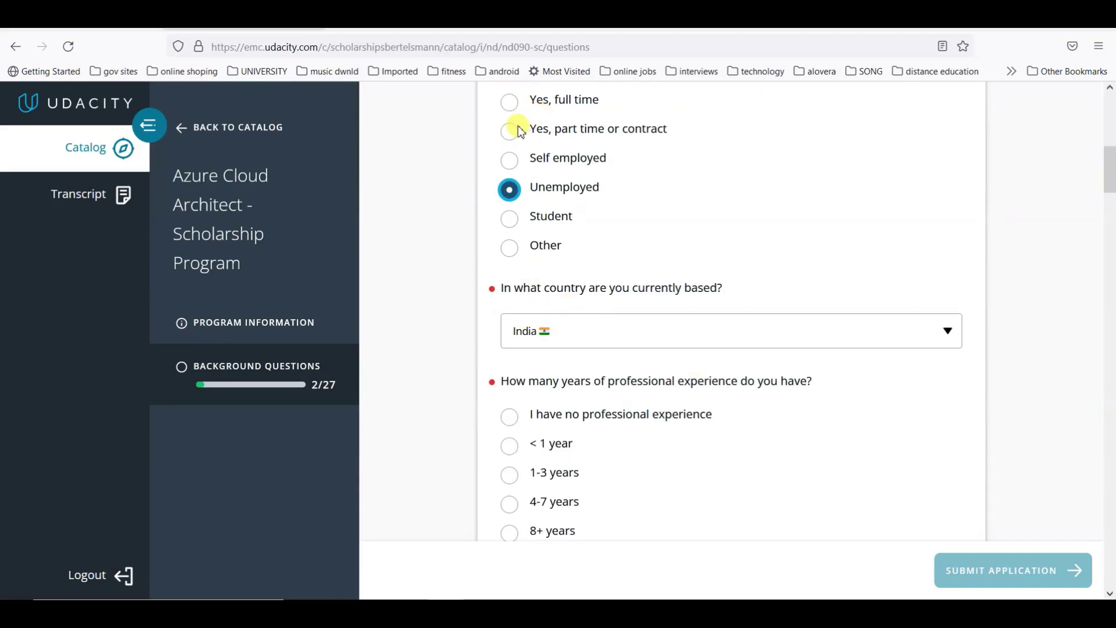
pyautogui.click(510, 138)
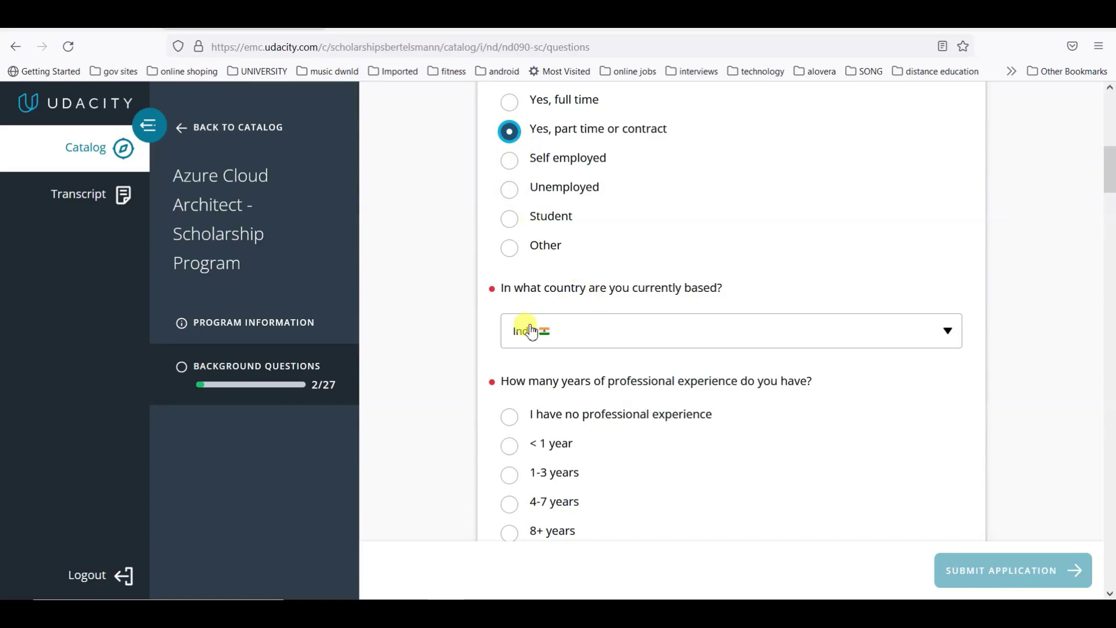
pyautogui.scroll(-2, 661, 351)
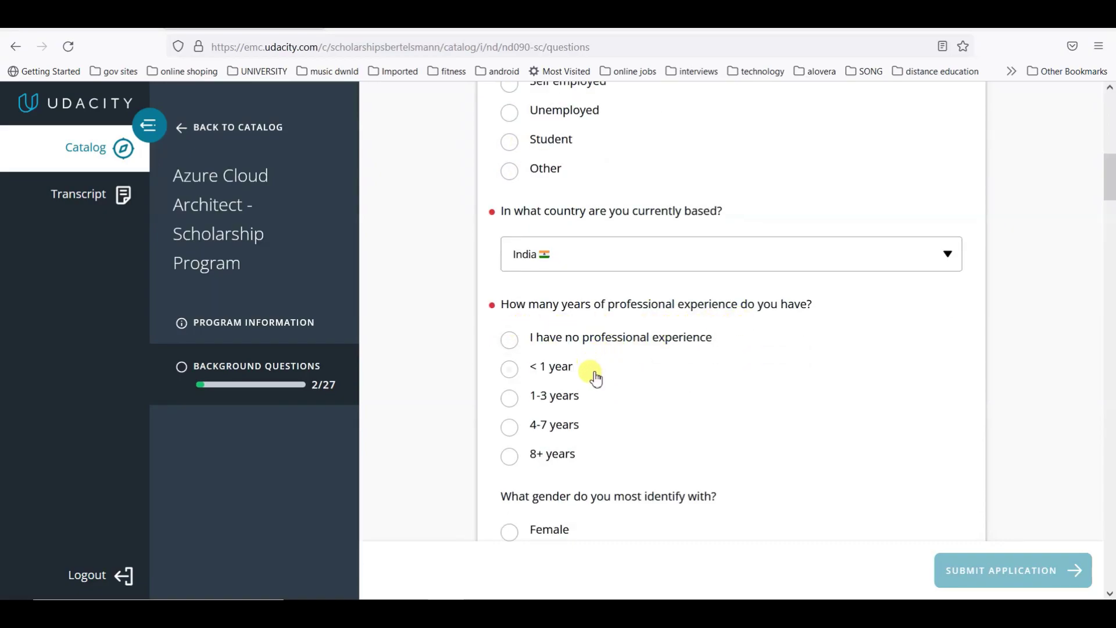
pyautogui.click(509, 457)
pyautogui.scroll(-3, 725, 376)
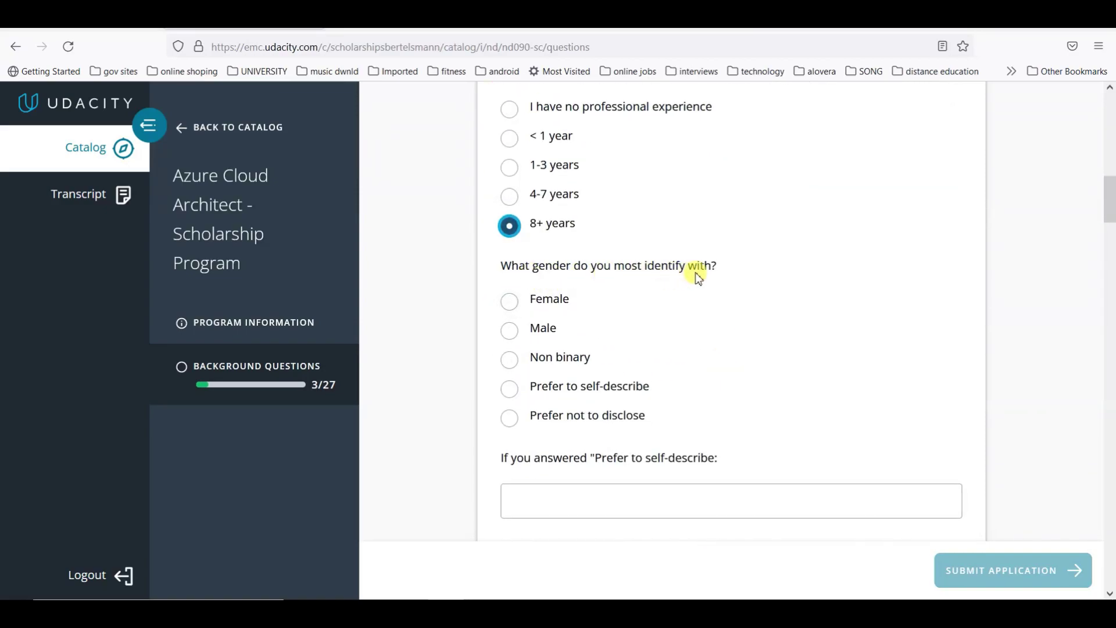
pyautogui.click(510, 329)
pyautogui.scroll(-5, 730, 309)
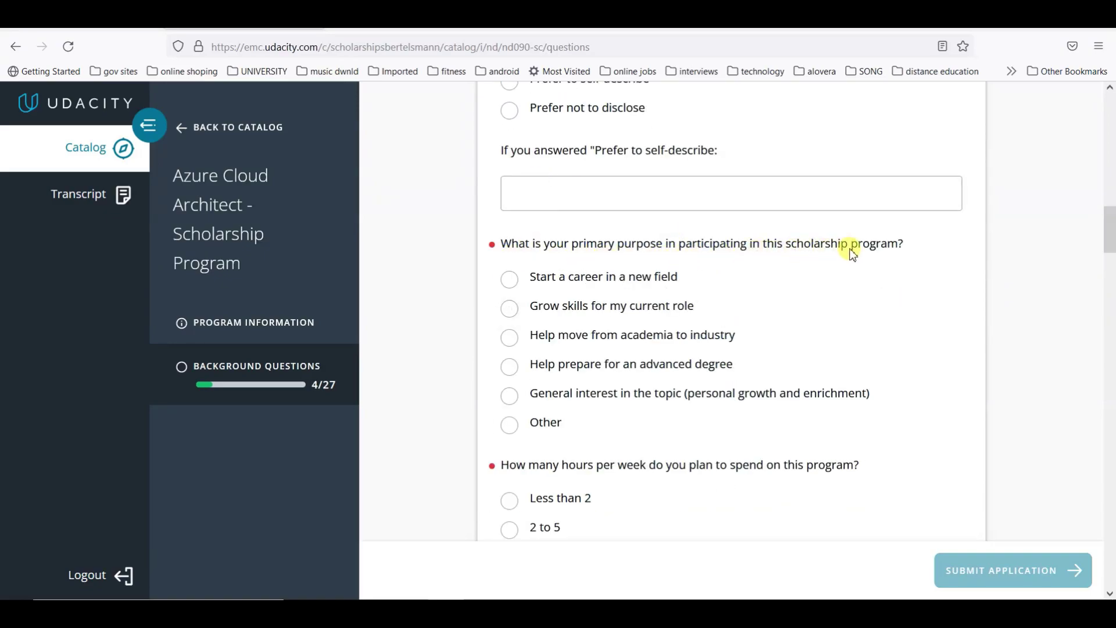
pyautogui.click(511, 310)
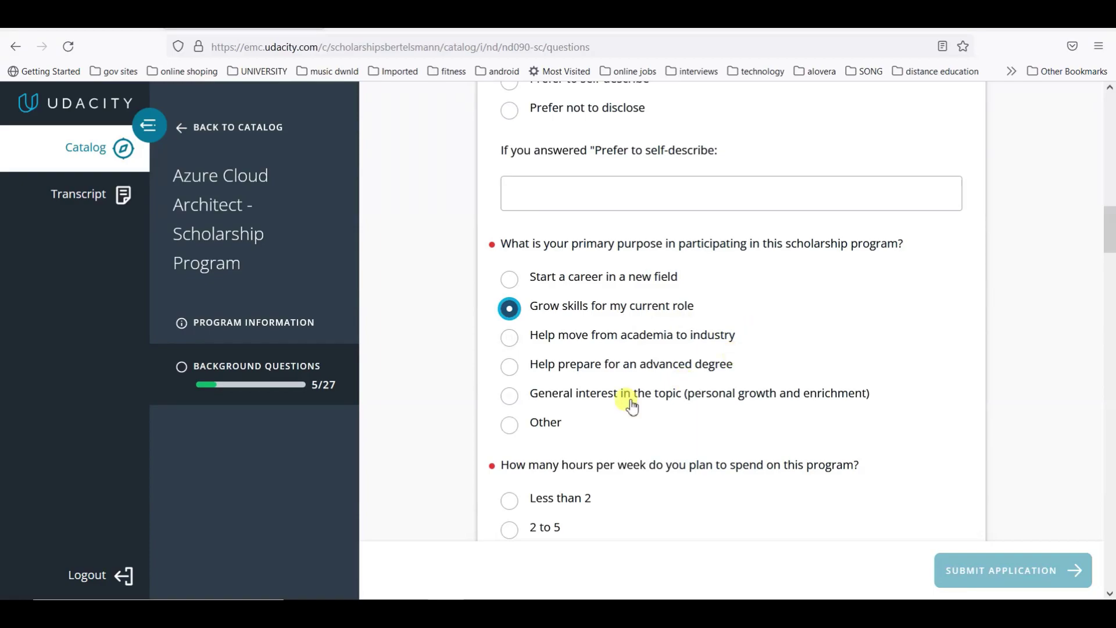
pyautogui.scroll(-3, 755, 406)
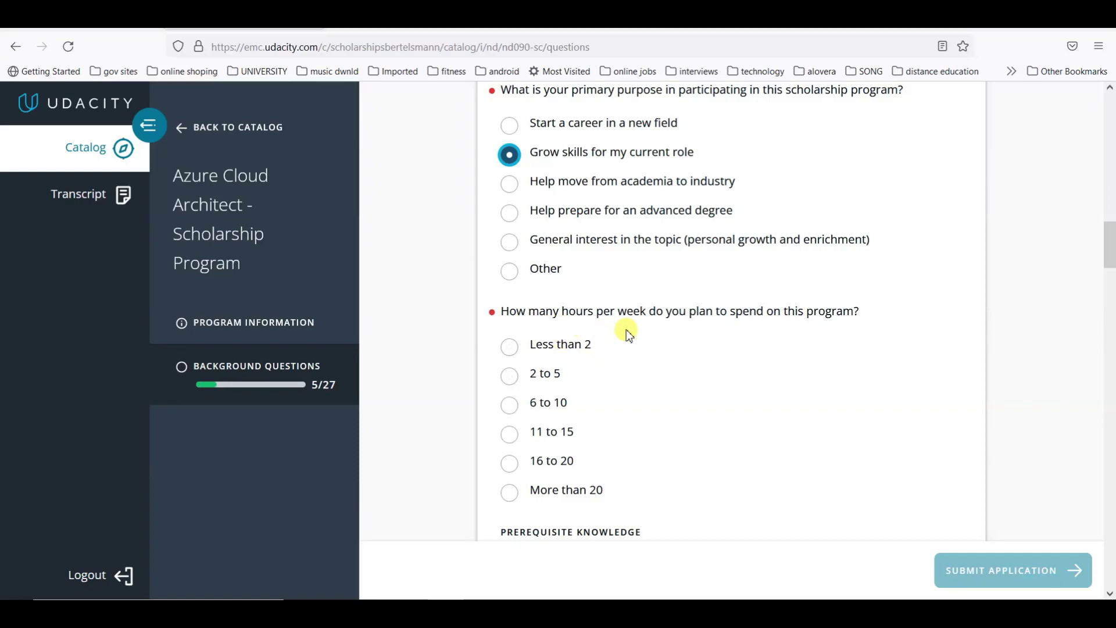
pyautogui.scroll(-1, 761, 324)
# Step: Choose 2 to 5 weekly hours and rate network concepts and VPN connectivity as Advanced
pyautogui.click(510, 297)
pyautogui.scroll(-2, 668, 343)
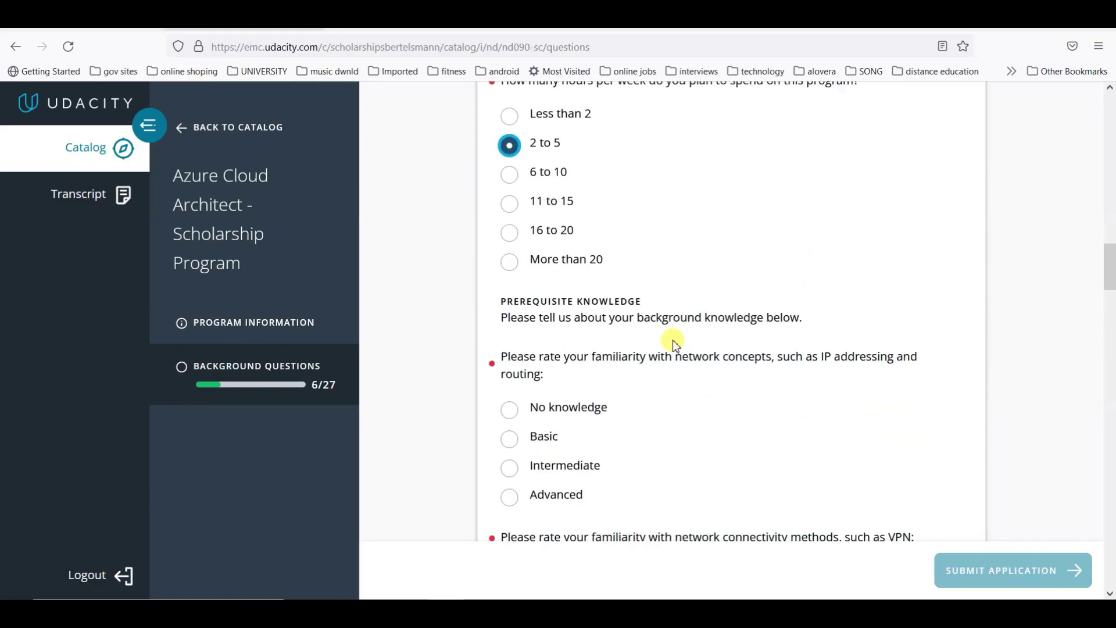
pyautogui.scroll(-1, 669, 372)
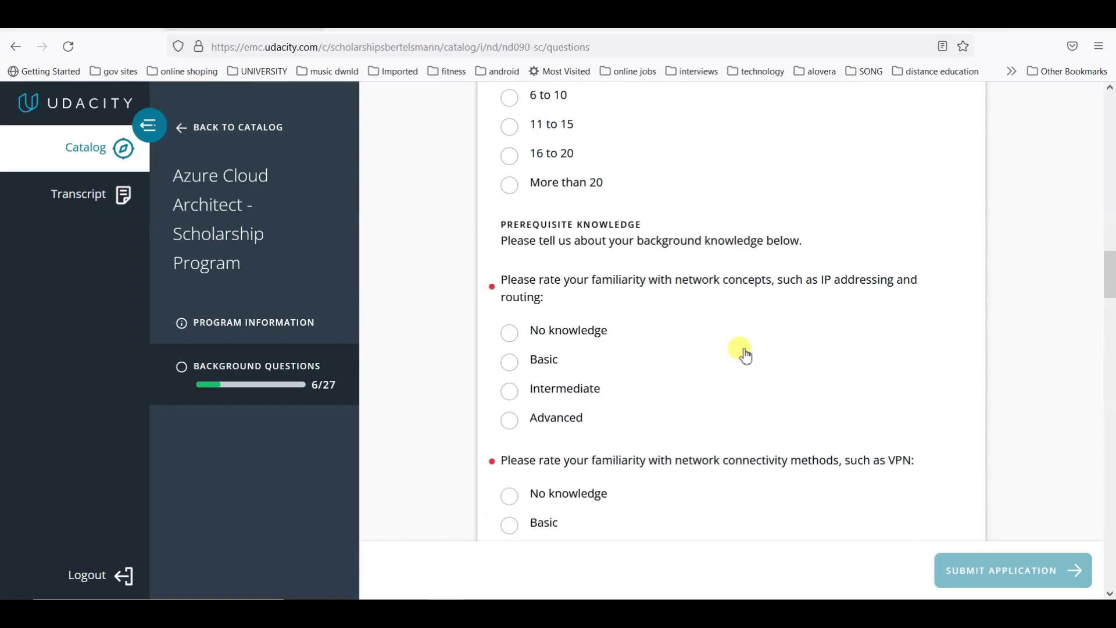
pyautogui.click(509, 421)
pyautogui.scroll(-3, 712, 369)
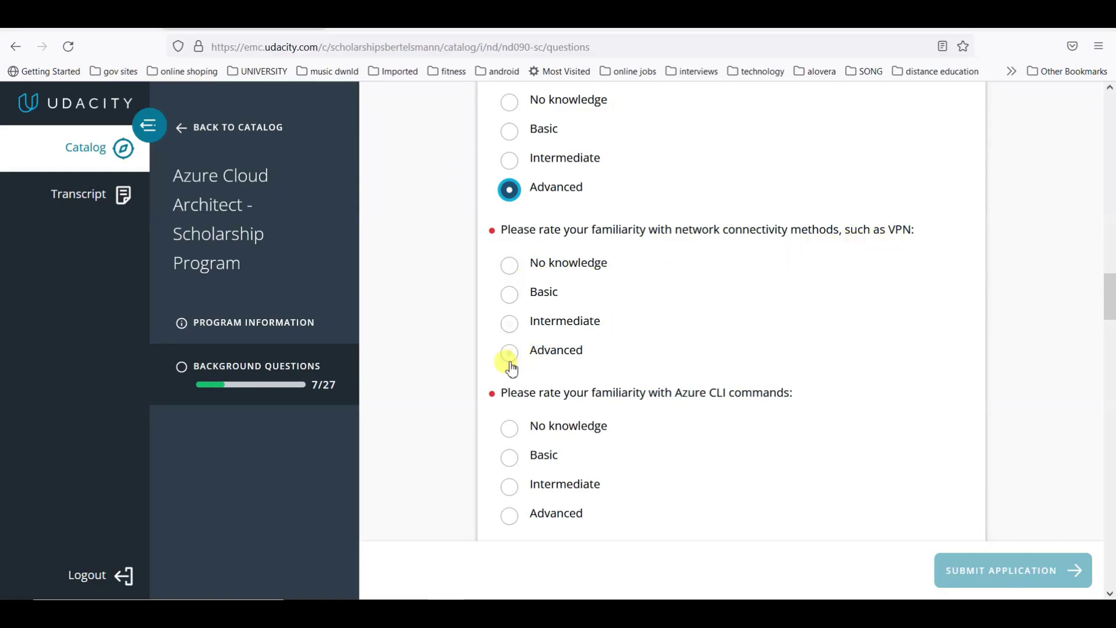
pyautogui.click(510, 360)
pyautogui.scroll(-2, 705, 349)
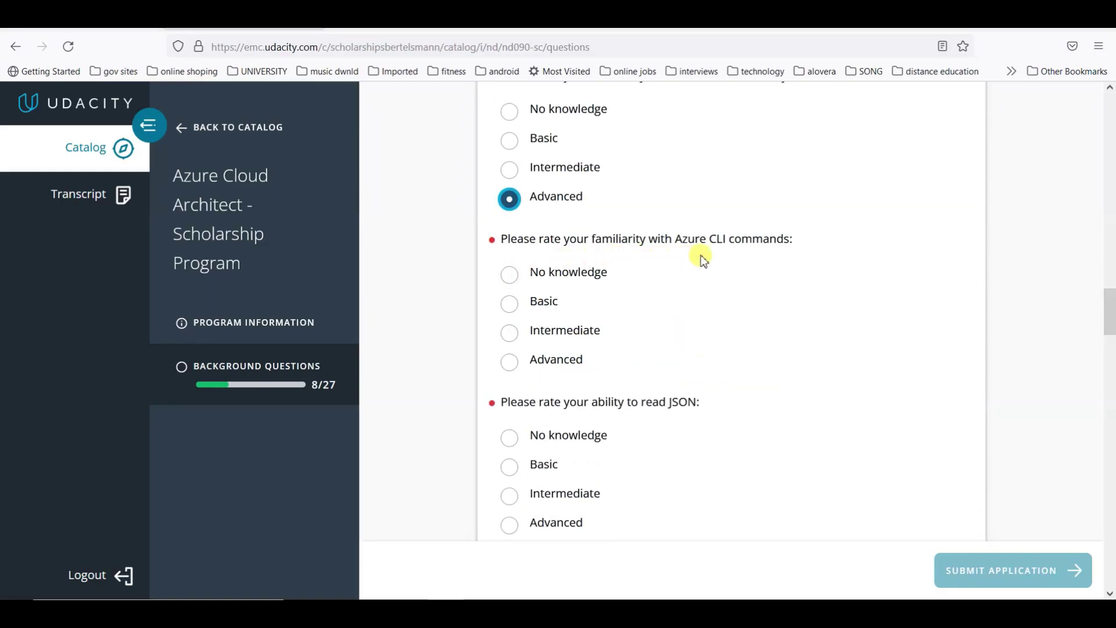
# Step: Rate Azure CLI Intermediate, JSON, DevOps and Azure app development Advanced, and Azure experience under 2 years
pyautogui.click(511, 337)
pyautogui.scroll(-2, 705, 329)
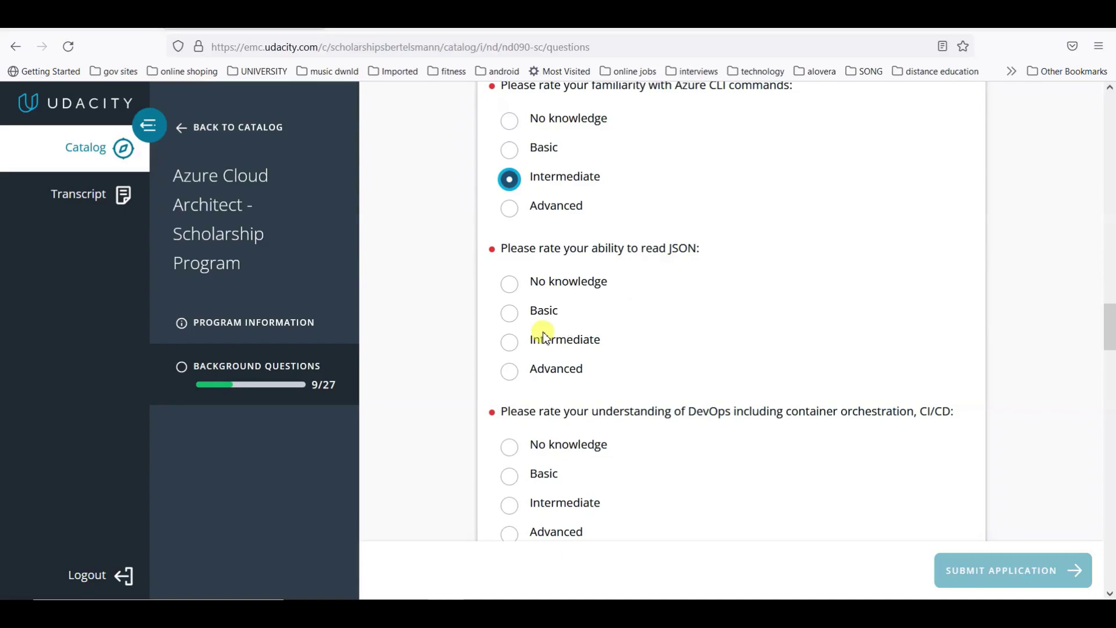
pyautogui.click(510, 370)
pyautogui.scroll(-2, 678, 332)
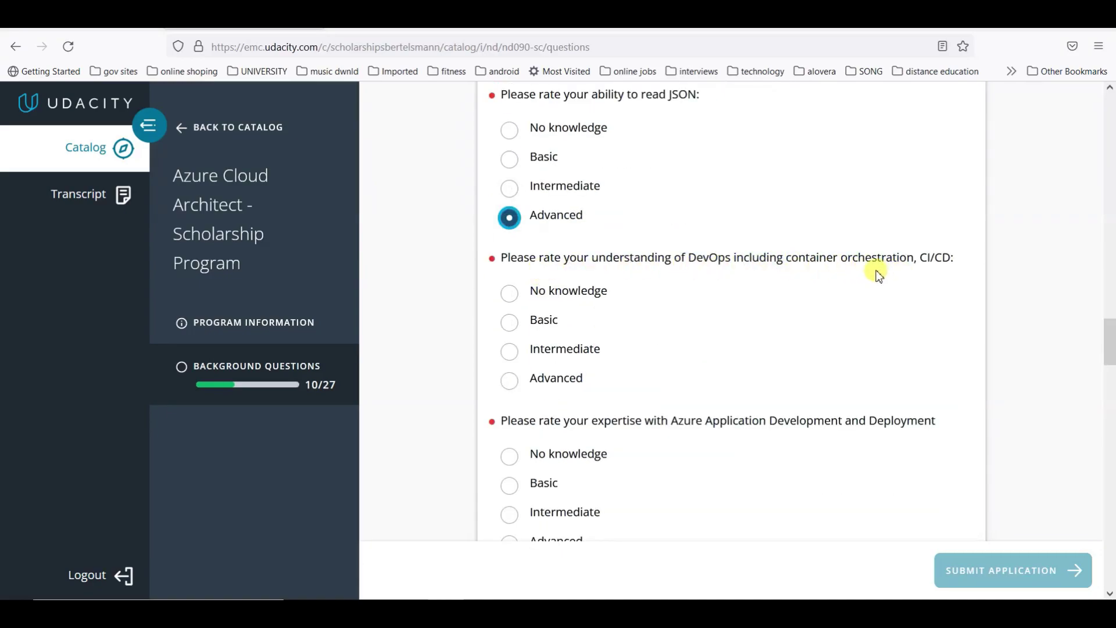
pyautogui.click(508, 388)
pyautogui.scroll(-2, 639, 335)
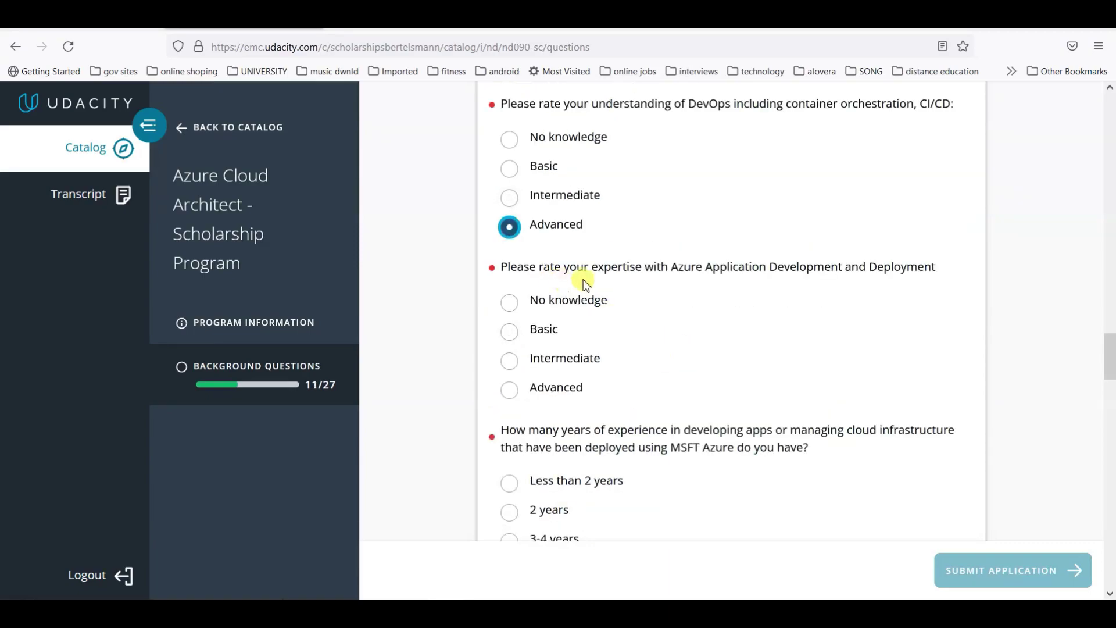
pyautogui.click(509, 389)
pyautogui.scroll(-2, 690, 343)
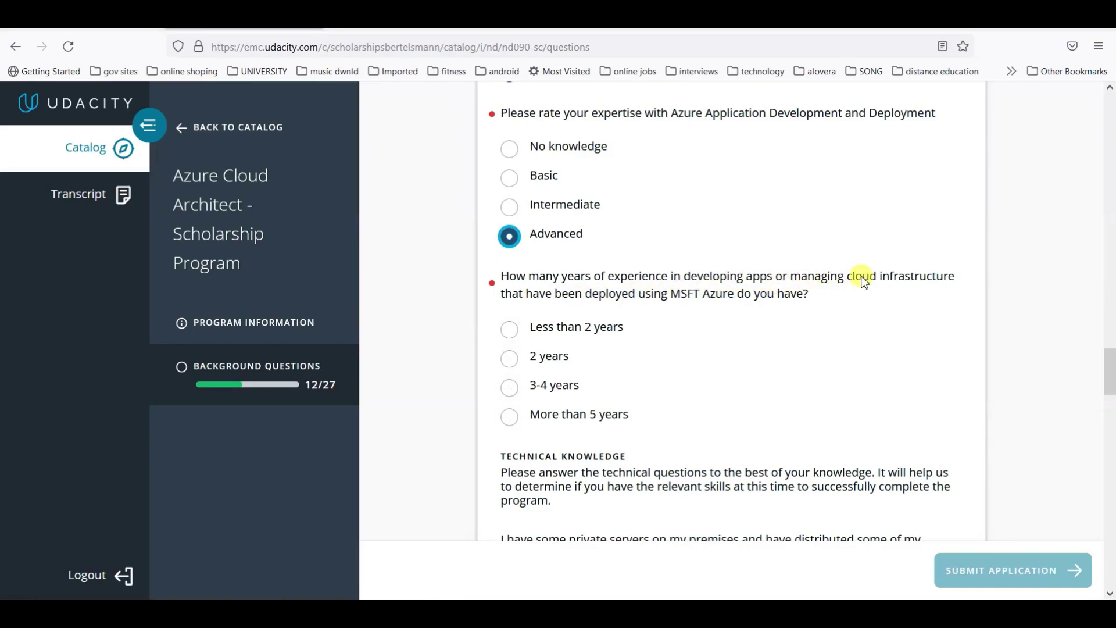
pyautogui.click(516, 335)
# Step: Answer the architecture question with Virtual Private Network and scroll through the remaining Technical Knowledge questions
pyautogui.scroll(-5, 747, 348)
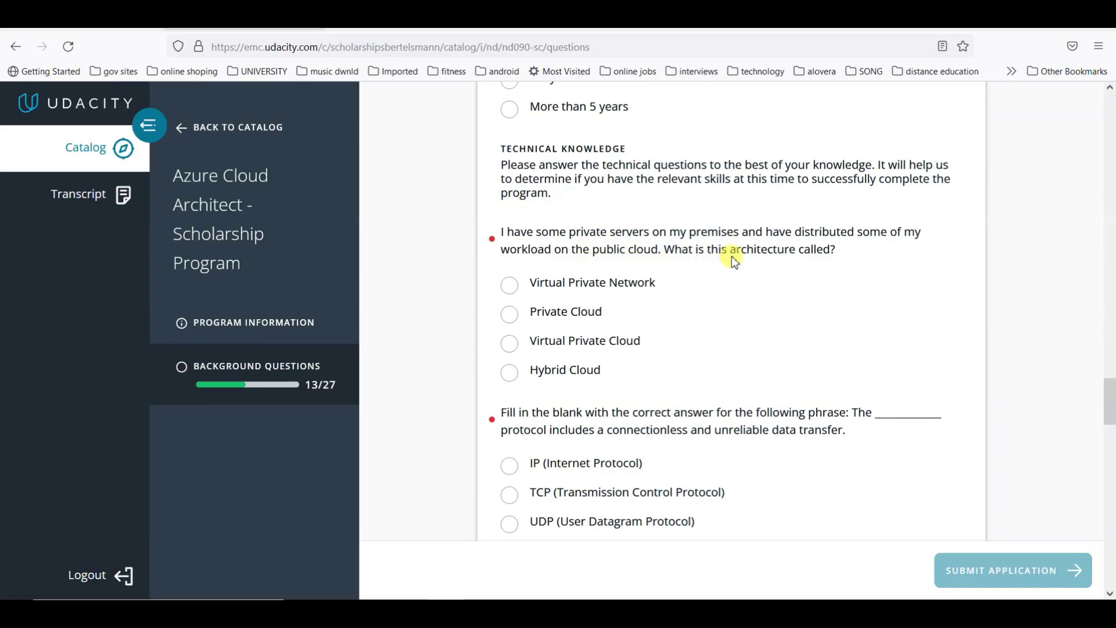
pyautogui.click(592, 282)
pyautogui.scroll(-1, 560, 349)
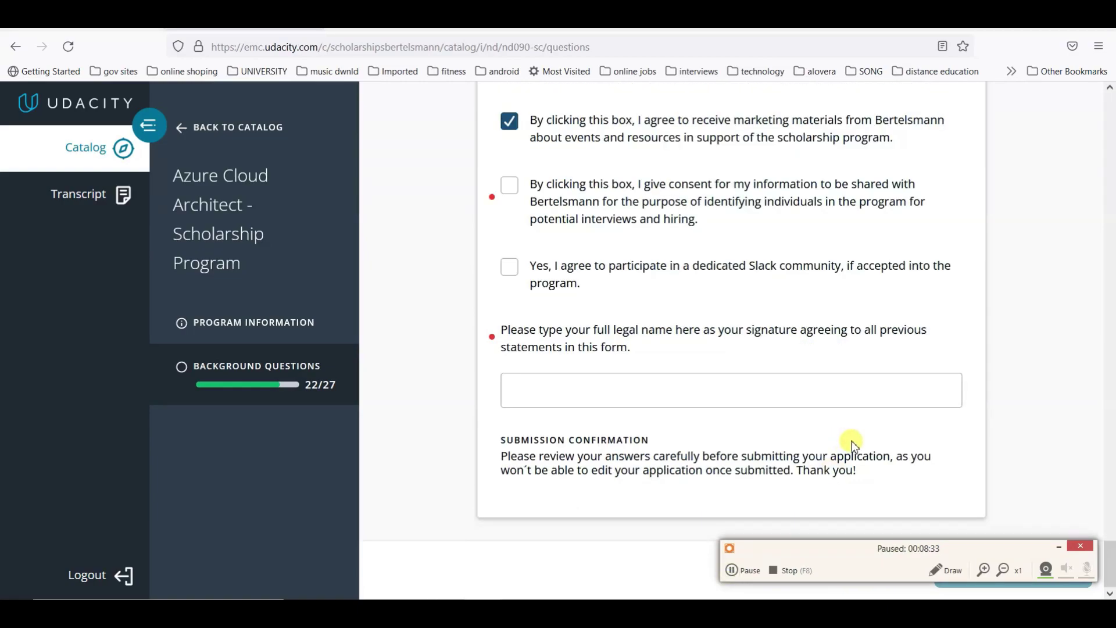
pyautogui.scroll(5, 851, 444)
pyautogui.scroll(15, 855, 446)
pyautogui.scroll(-5, 856, 447)
pyautogui.scroll(-2, 856, 444)
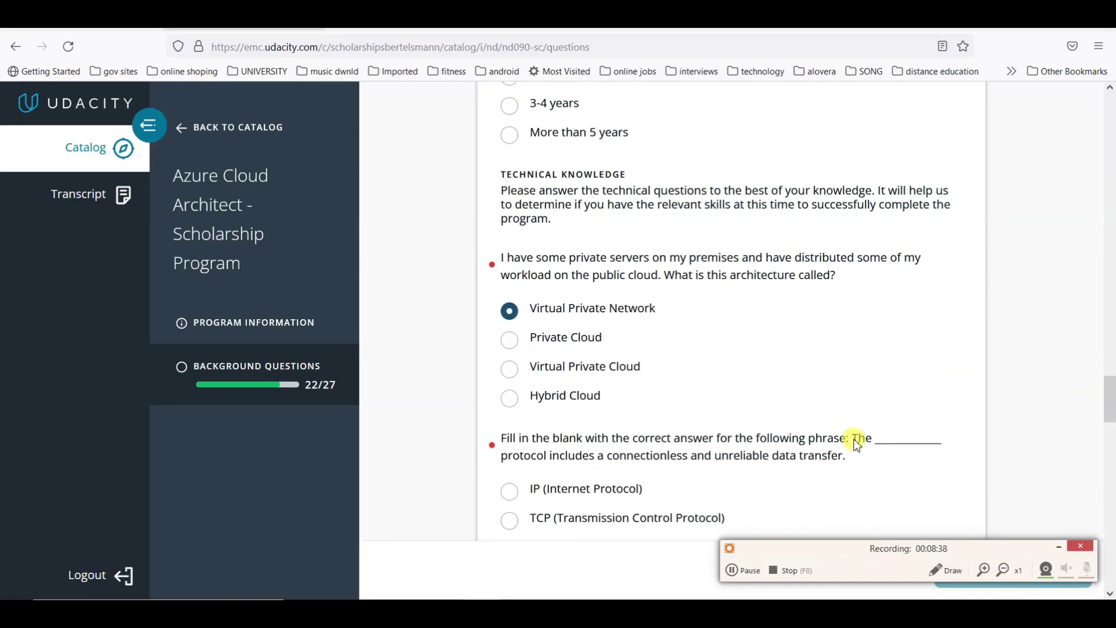
pyautogui.scroll(-2, 856, 442)
pyautogui.scroll(-2, 856, 443)
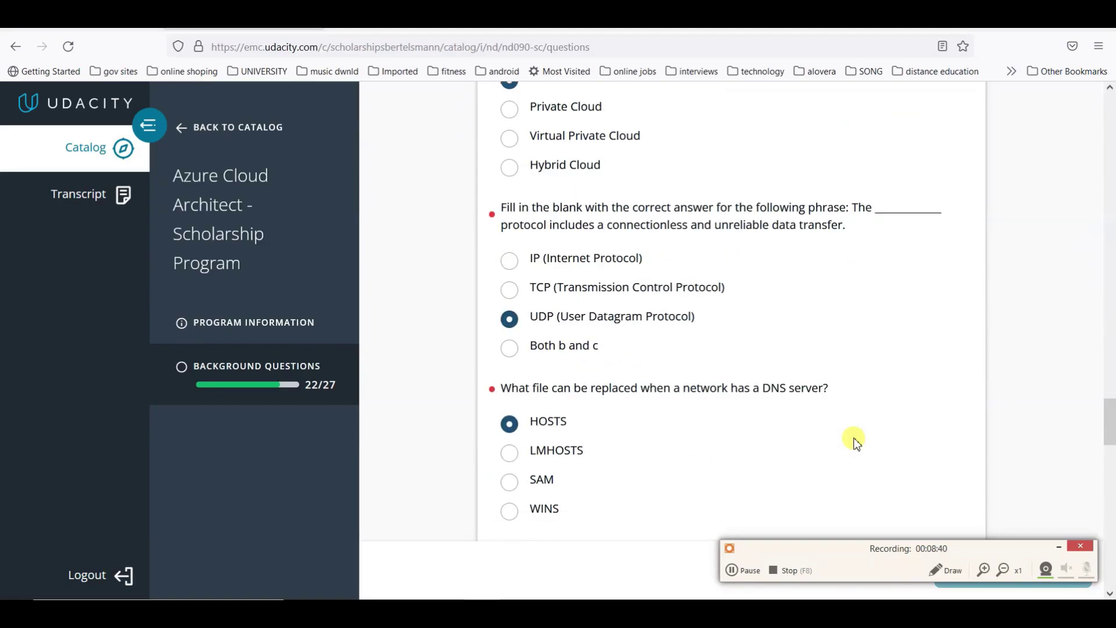
pyautogui.scroll(-2, 856, 439)
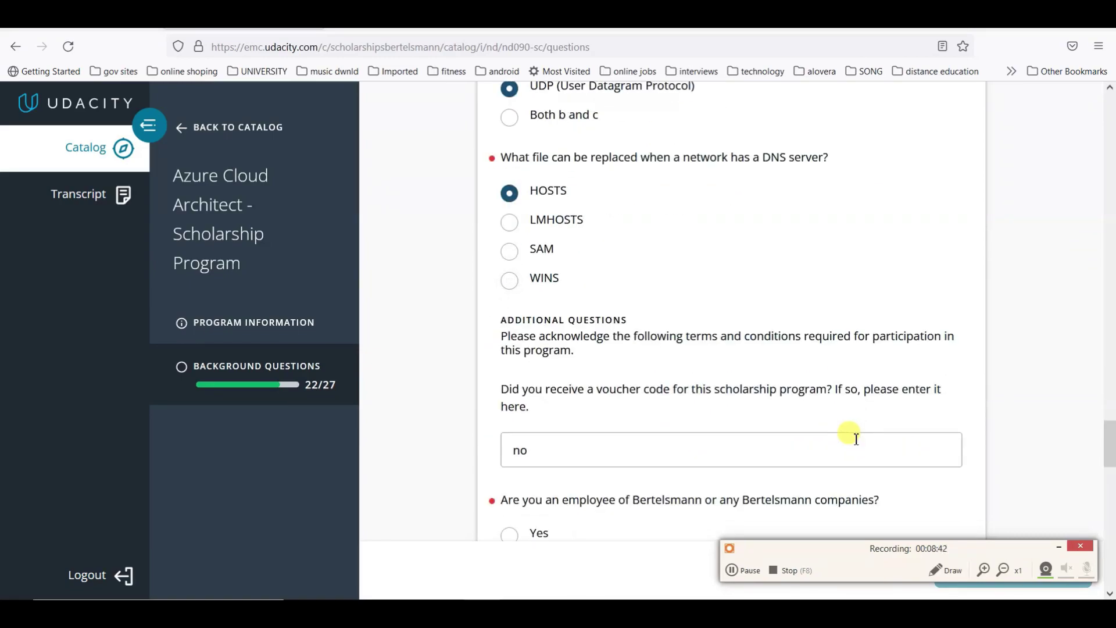
pyautogui.scroll(-1, 855, 439)
pyautogui.scroll(1, 855, 441)
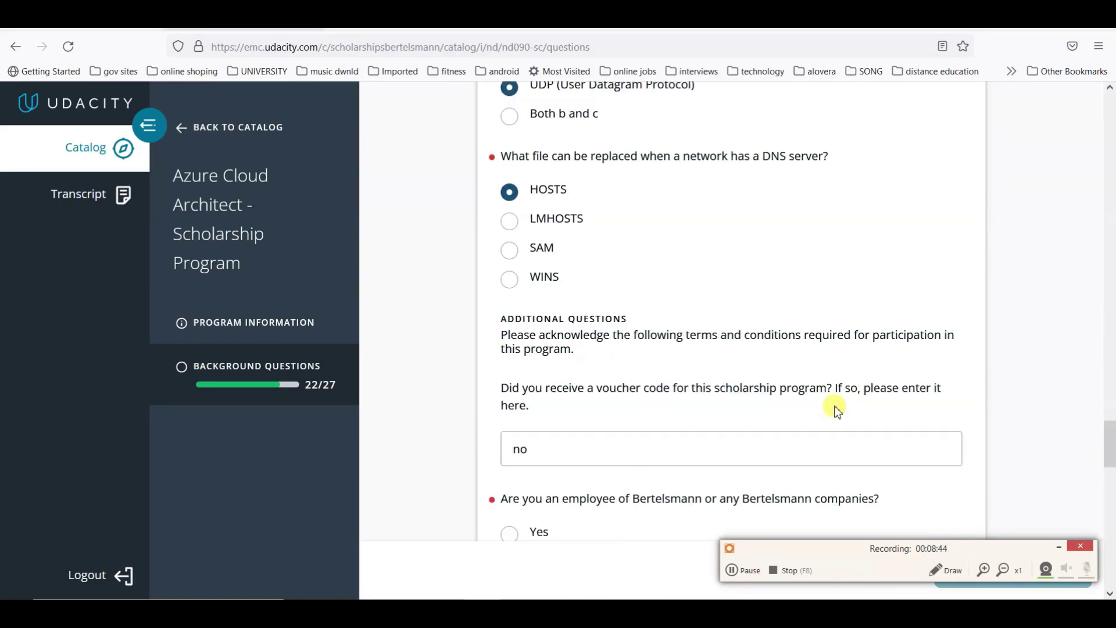
pyautogui.scroll(-2, 796, 279)
pyautogui.scroll(-3, 799, 290)
pyautogui.scroll(8, 706, 269)
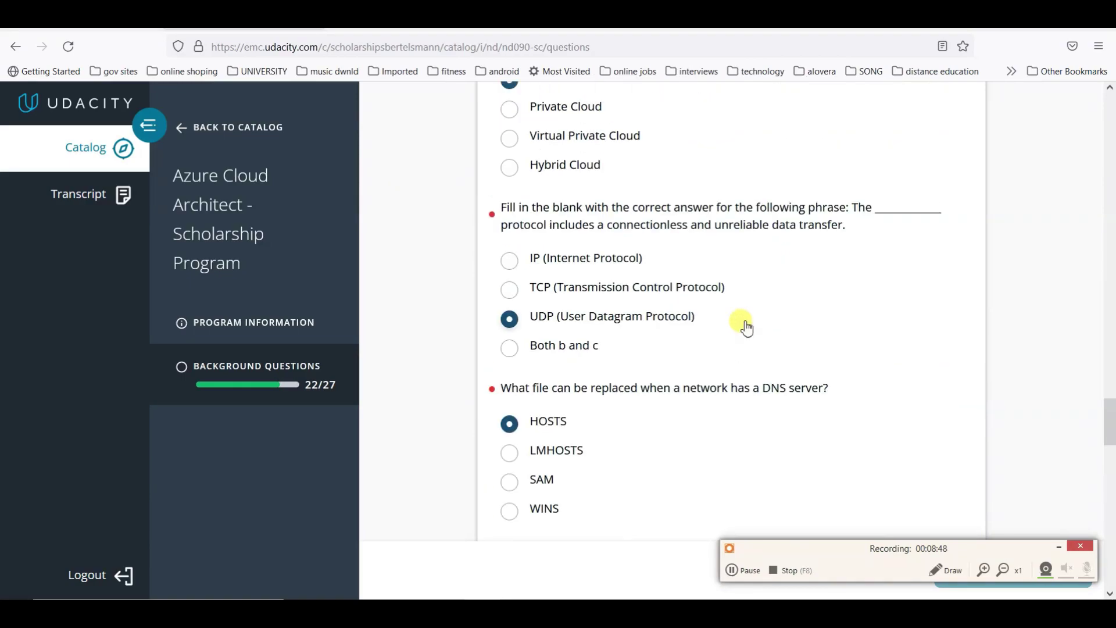
pyautogui.scroll(-10, 747, 327)
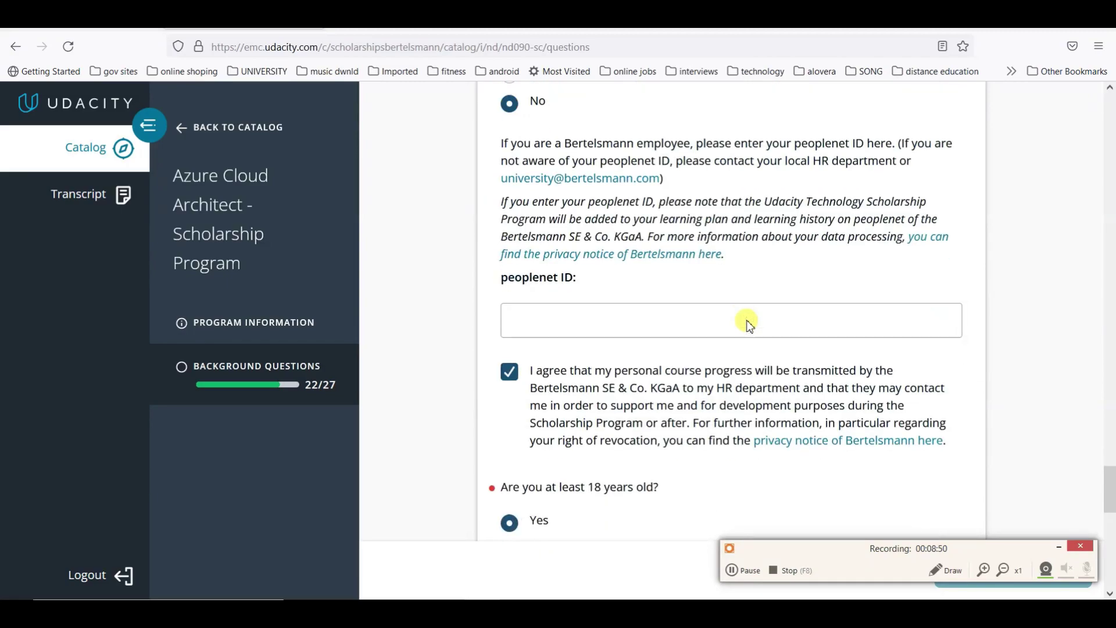
# Step: Consent to sharing information with Bertelsmann for hiring and agree to join the Slack community
pyautogui.scroll(-1, 749, 321)
pyautogui.scroll(-1, 647, 433)
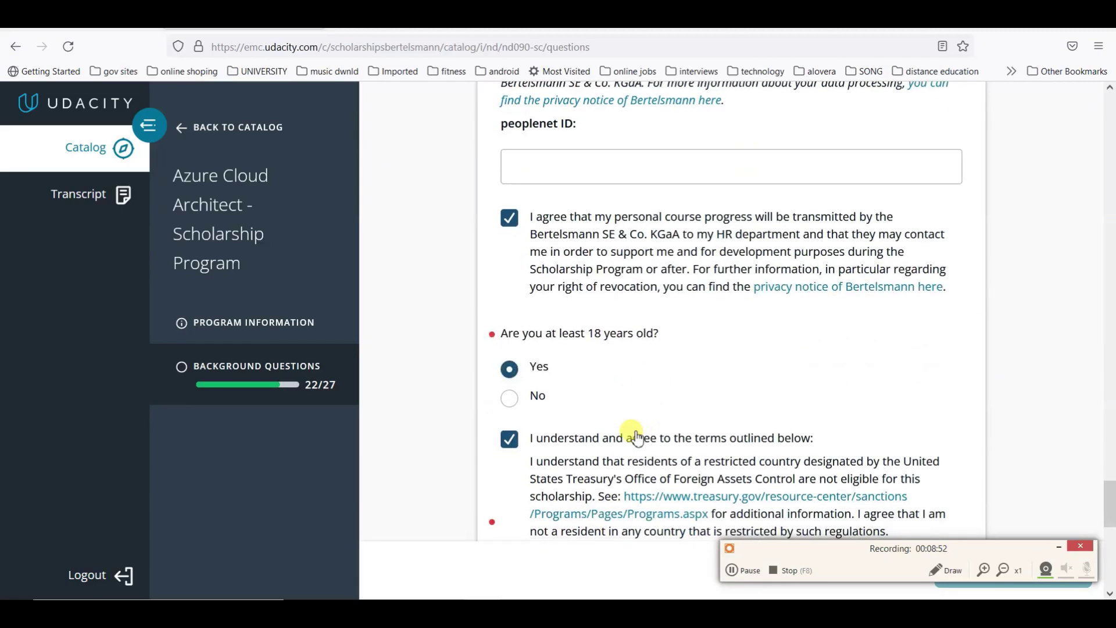
pyautogui.scroll(-4, 697, 411)
pyautogui.scroll(-2, 698, 411)
pyautogui.click(517, 349)
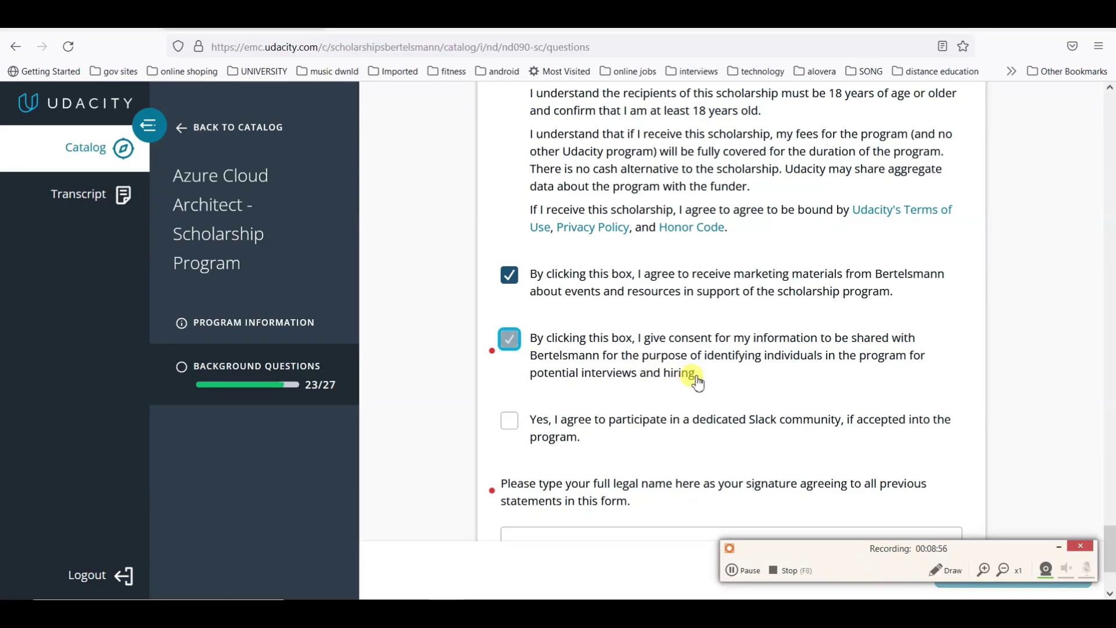
pyautogui.scroll(-1, 694, 377)
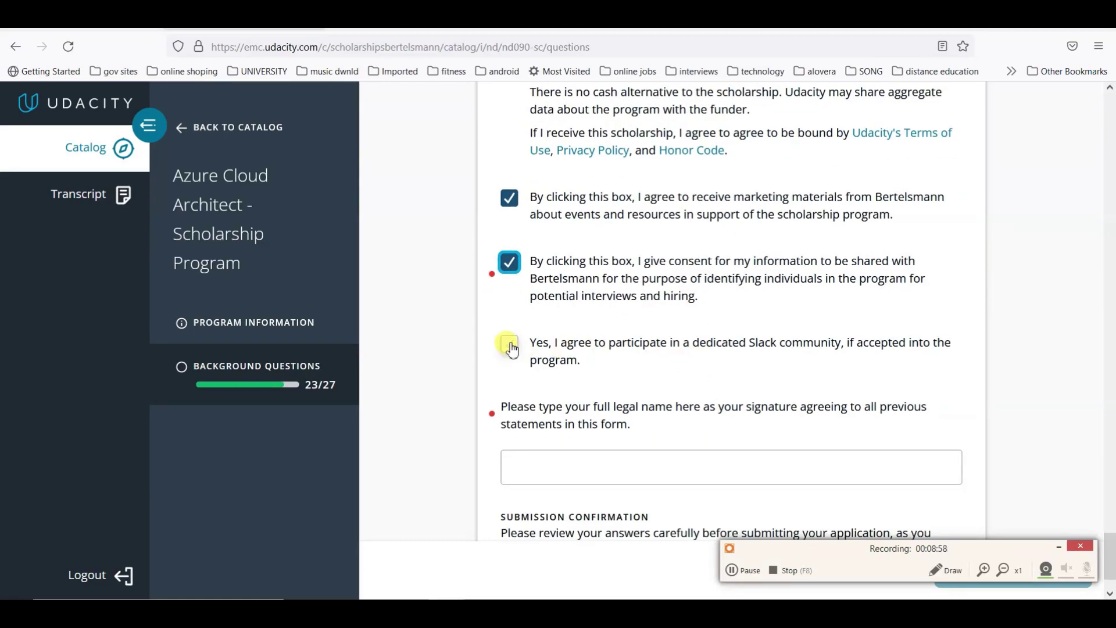
pyautogui.click(509, 345)
# Step: Sign with the applicant's full legal name and submit the scholarship application
pyautogui.scroll(-1, 774, 372)
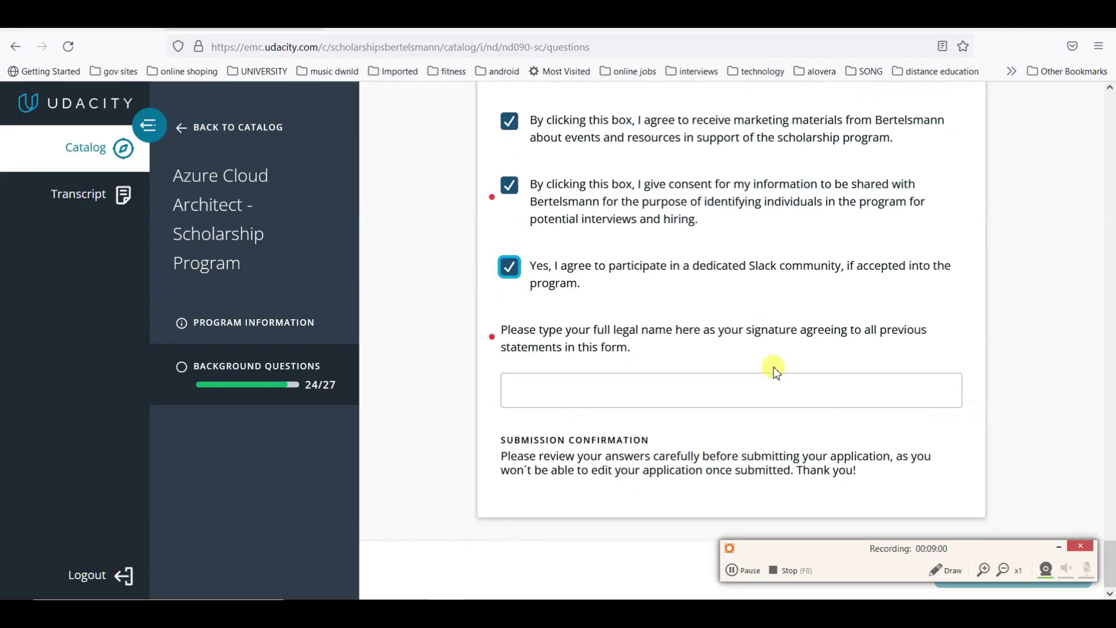
pyautogui.click(662, 389)
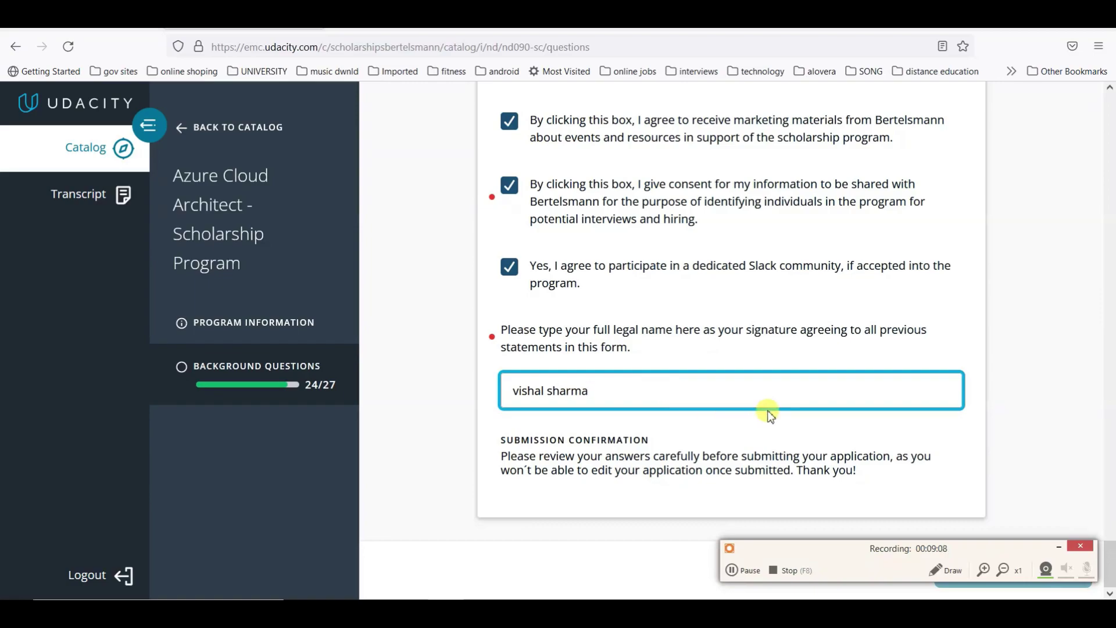
pyautogui.click(1016, 405)
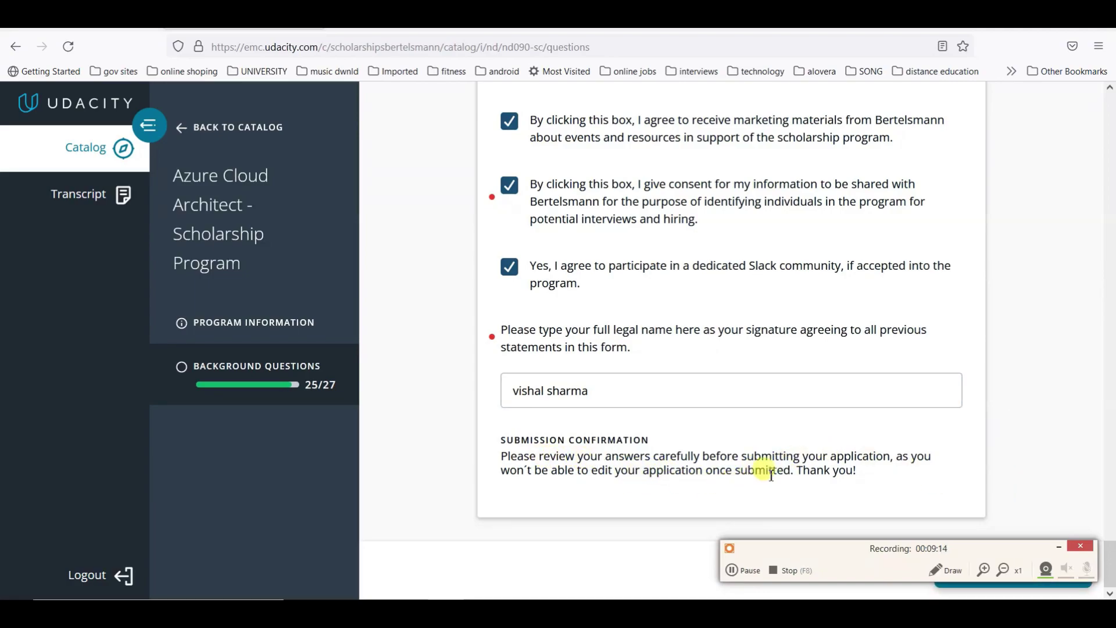
pyautogui.moveTo(862, 551); pyautogui.dragTo(738, 588)
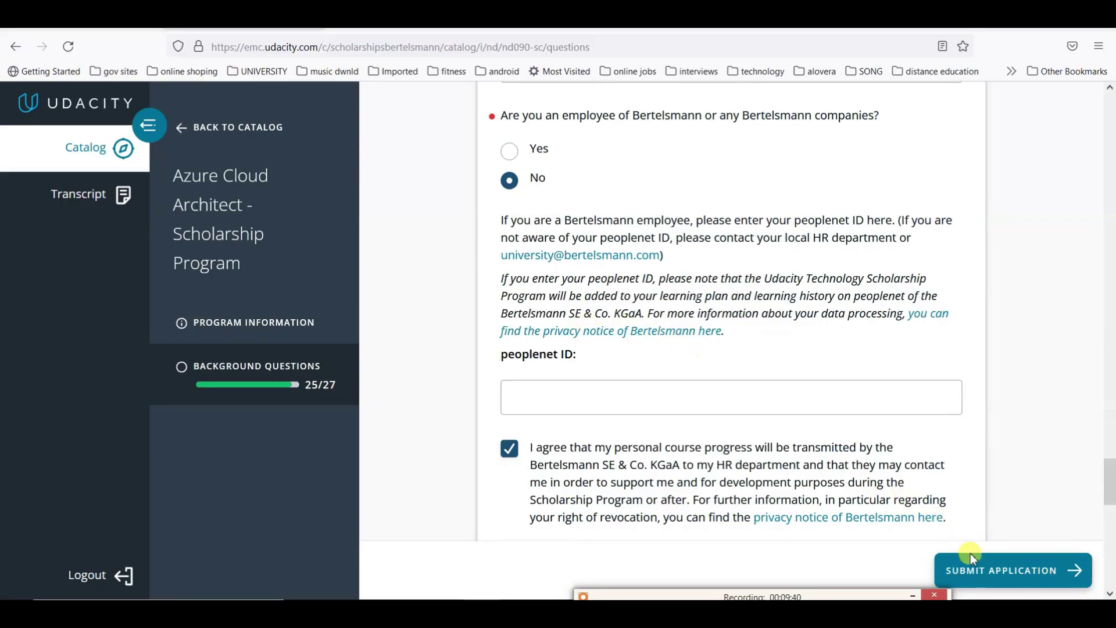
pyautogui.click(971, 556)
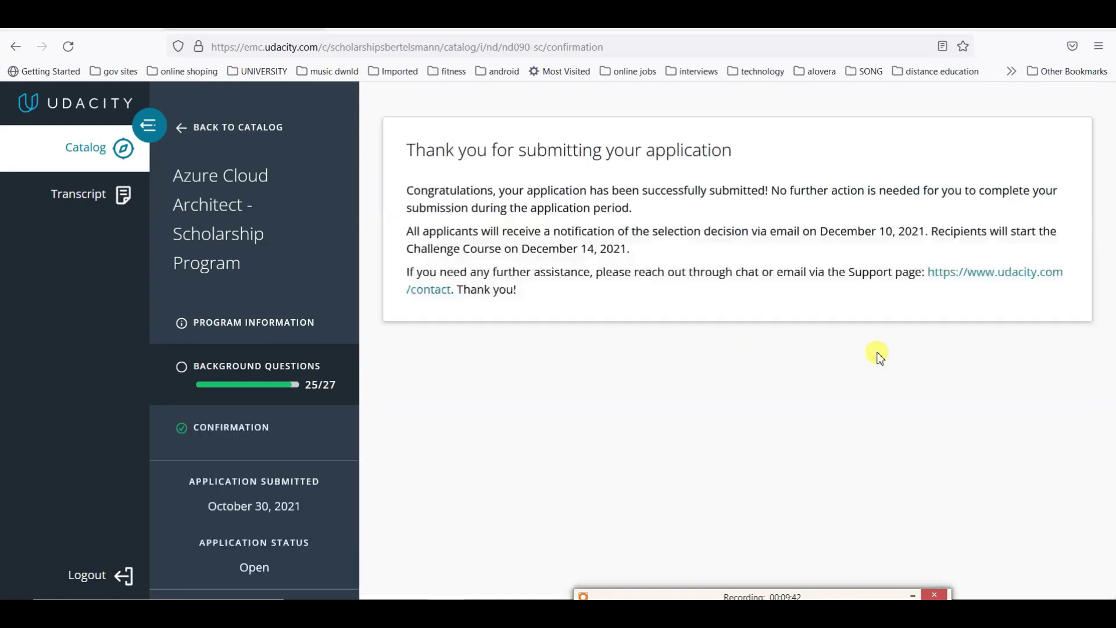